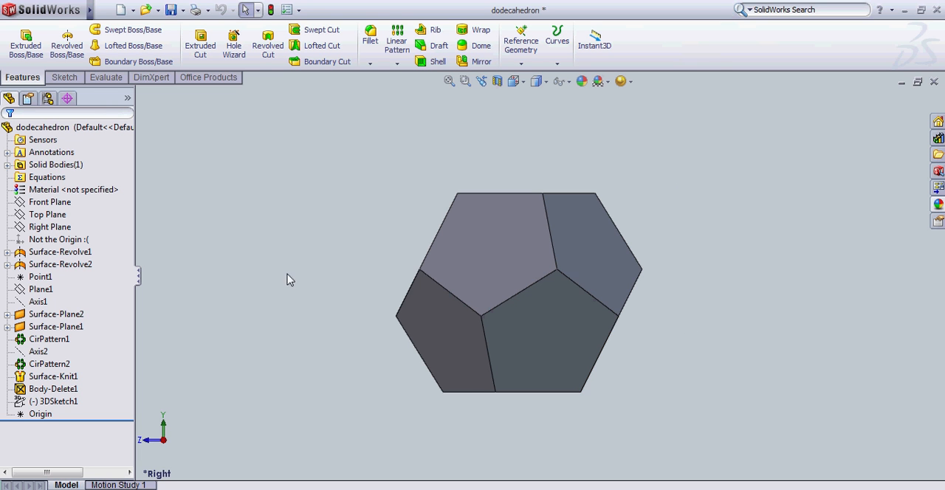
Examine the Right Plane's position through the dodecahedron from several angles, and return to a view normal to it.
left_click(49, 227)
middle_click_drag(336, 194, 338, 410)
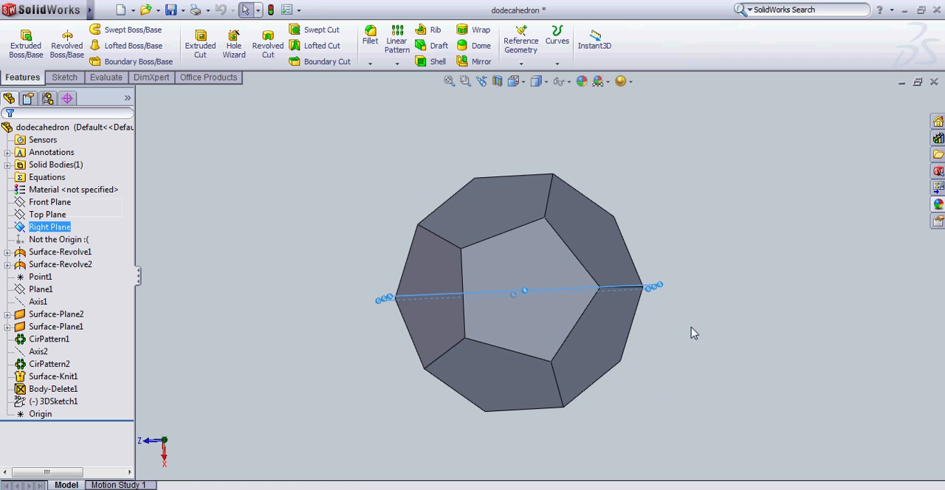
middle_click_drag(694, 334, 637, 310)
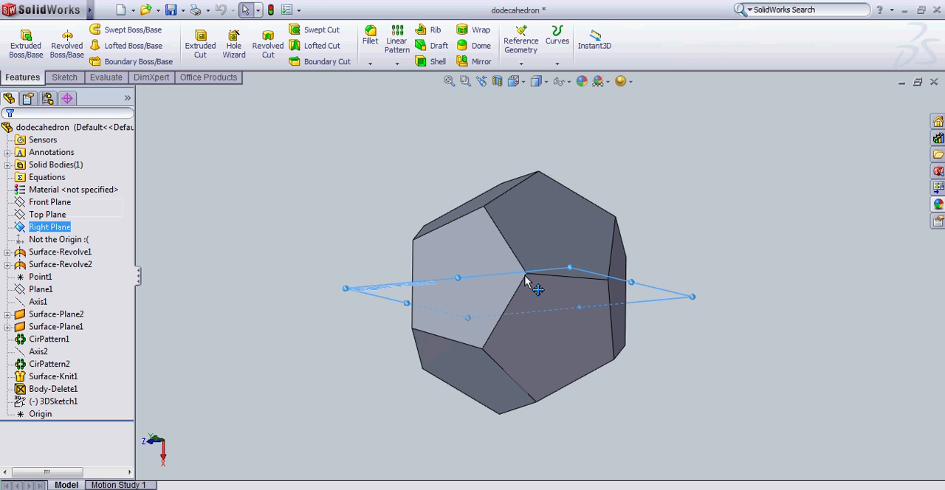
middle_click_drag(363, 315, 308, 231)
right_click(49, 226)
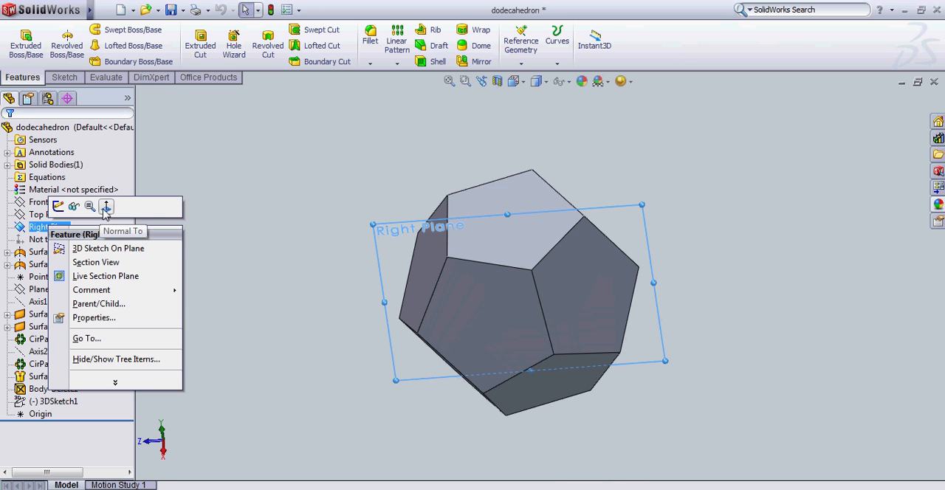
left_click(107, 208)
left_click(221, 210)
scroll(330, 273, "up", 2)
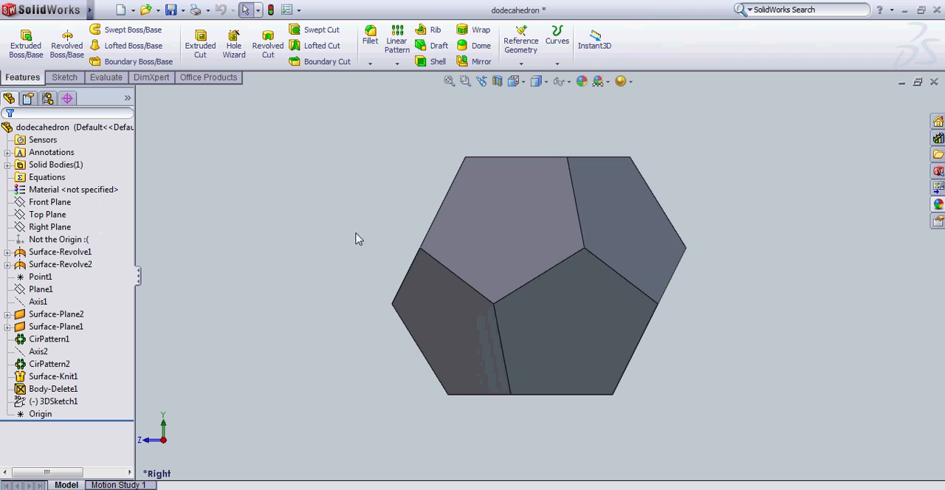
scroll(359, 226, "up", 2)
Create a reference axis through the Origin point, perpendicular to the dodecahedron's top face.
left_click(521, 45)
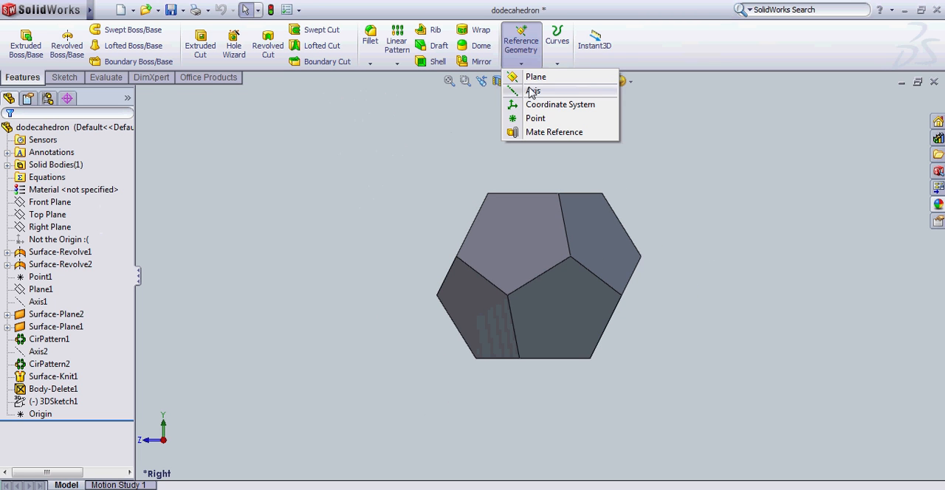
left_click(532, 91)
middle_click_drag(477, 126, 500, 188)
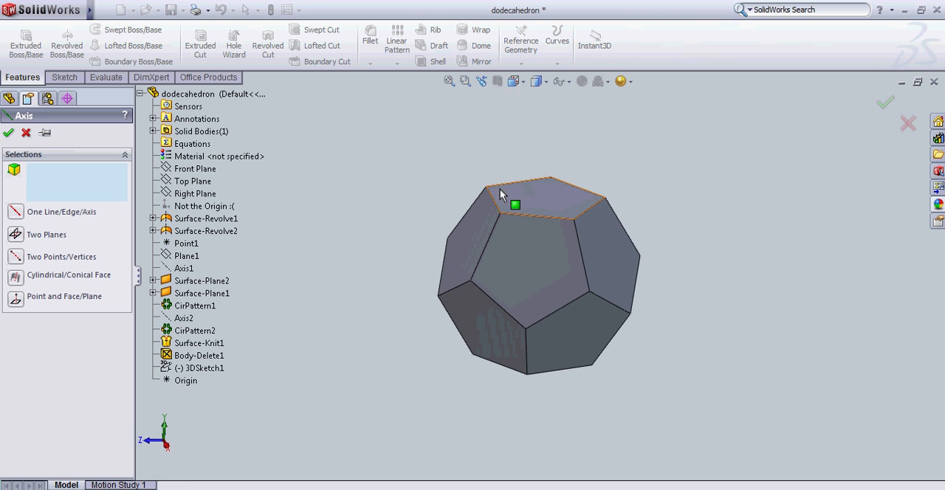
left_click(539, 194)
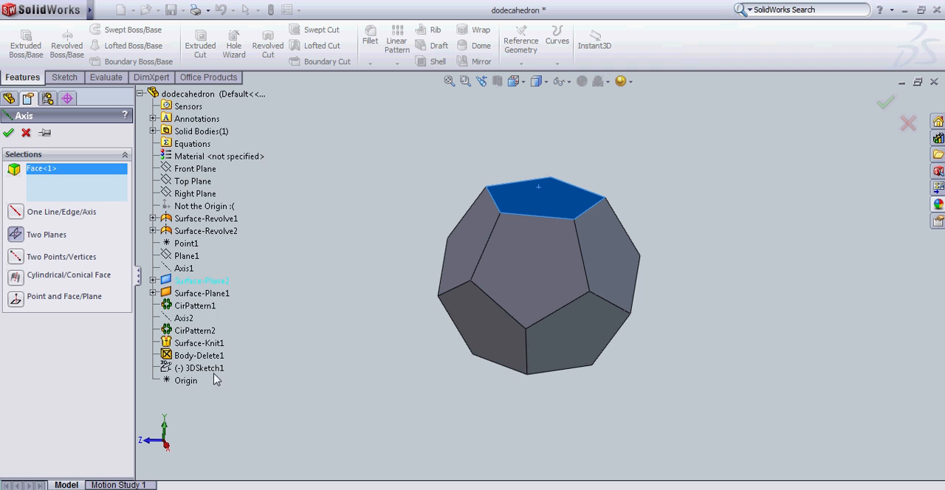
left_click(184, 382)
left_click(8, 132)
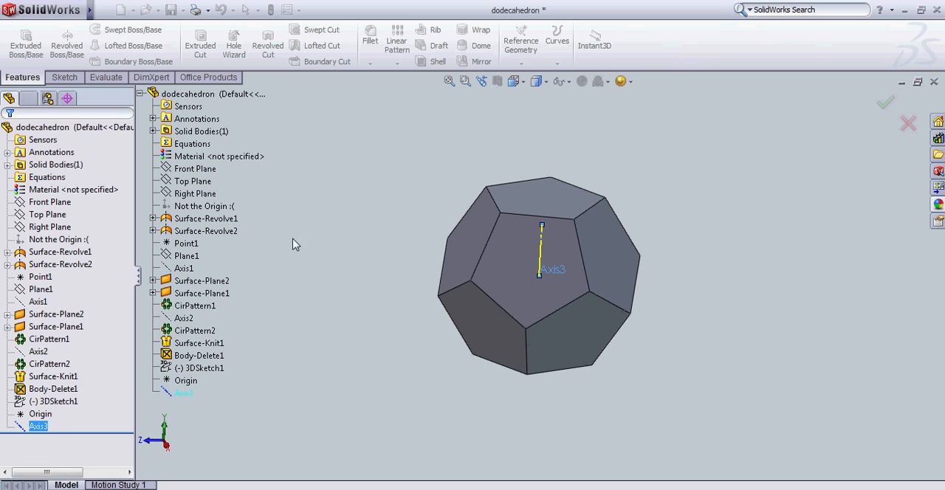
Create a reference axis through the Origin point, perpendicular to the upper face on the dodecahedron's +Z side.
left_click(521, 44)
left_click(517, 89)
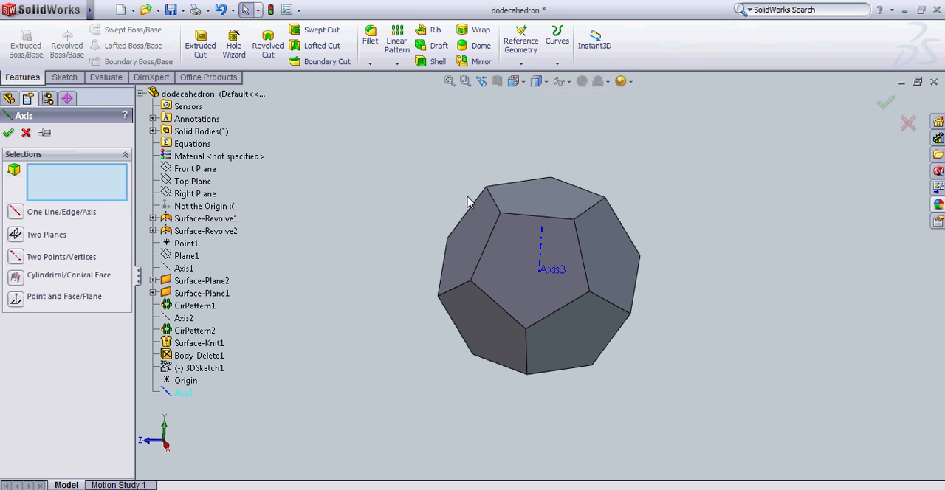
left_click(476, 234)
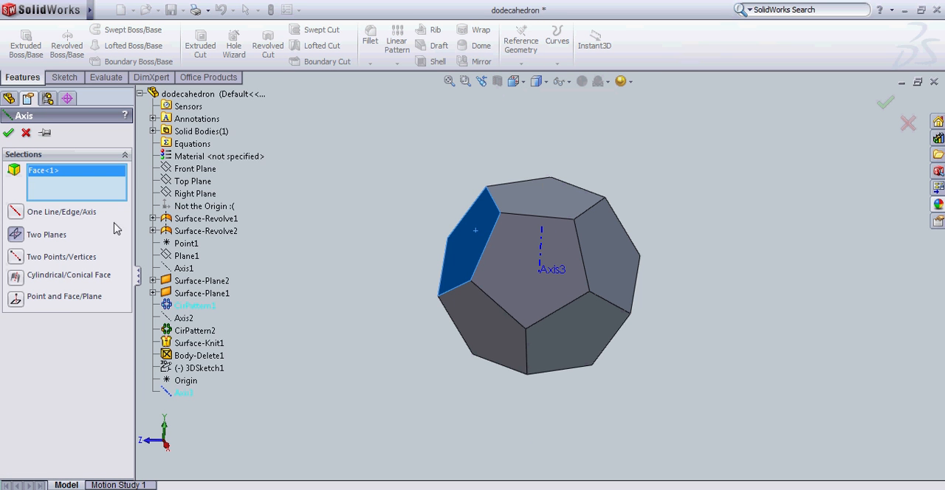
left_click(183, 382)
left_click(8, 132)
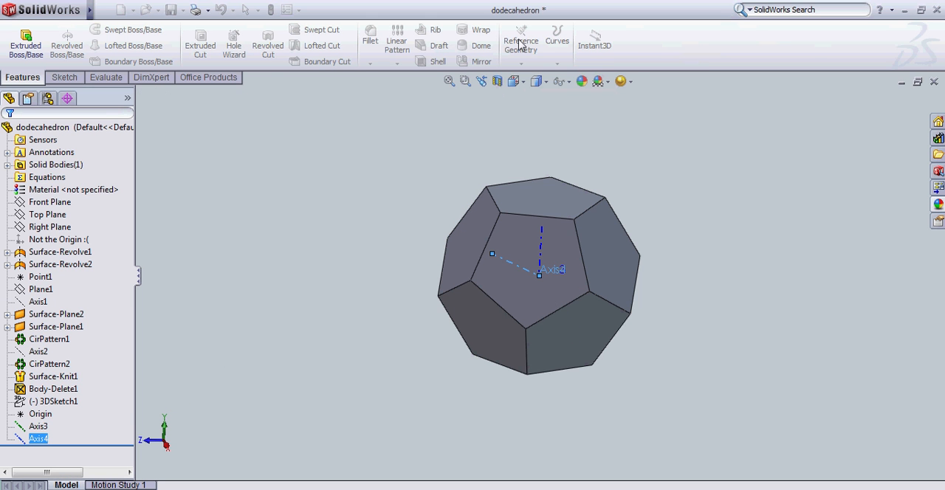
Create a reference axis through the Origin point, perpendicular to the large upper face in front.
left_click(521, 44)
left_click(517, 87)
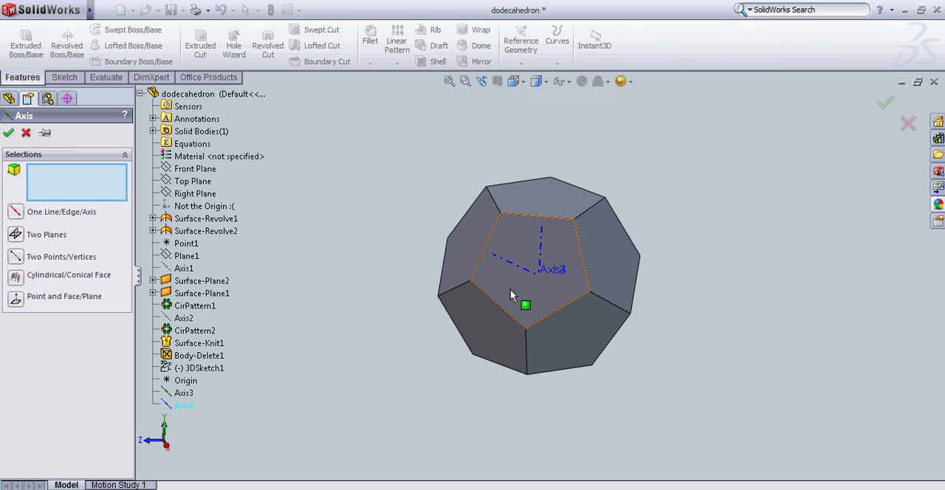
left_click(510, 296)
left_click(185, 380)
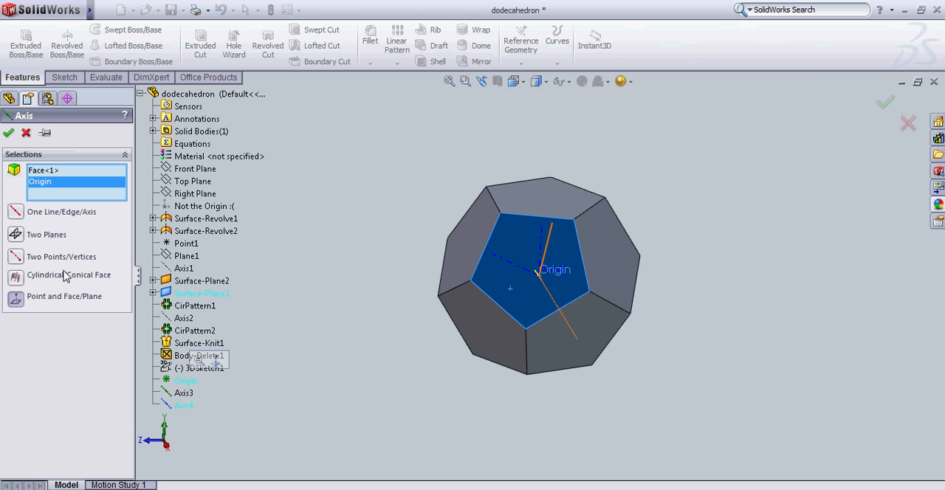
left_click(8, 133)
Hide the three new reference axes, Axis3, Axis4 and Axis5.
left_click(37, 451)
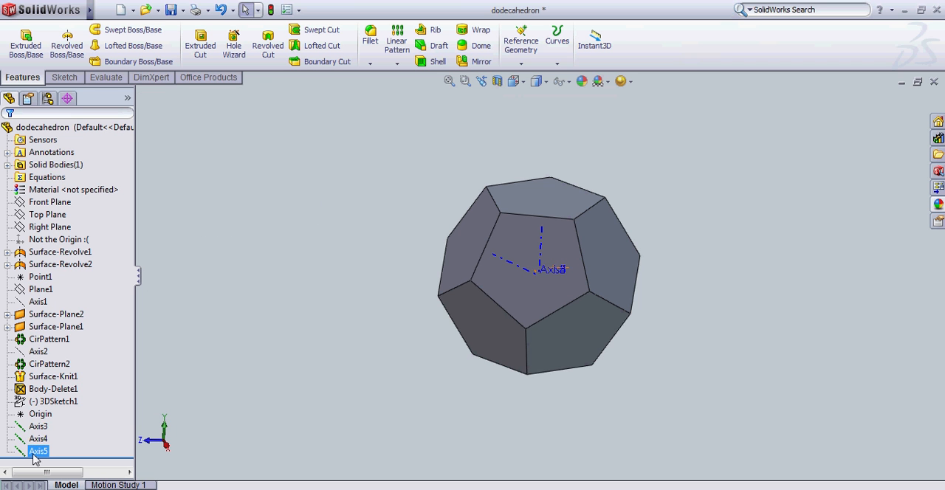
left_click(37, 426, "shift")
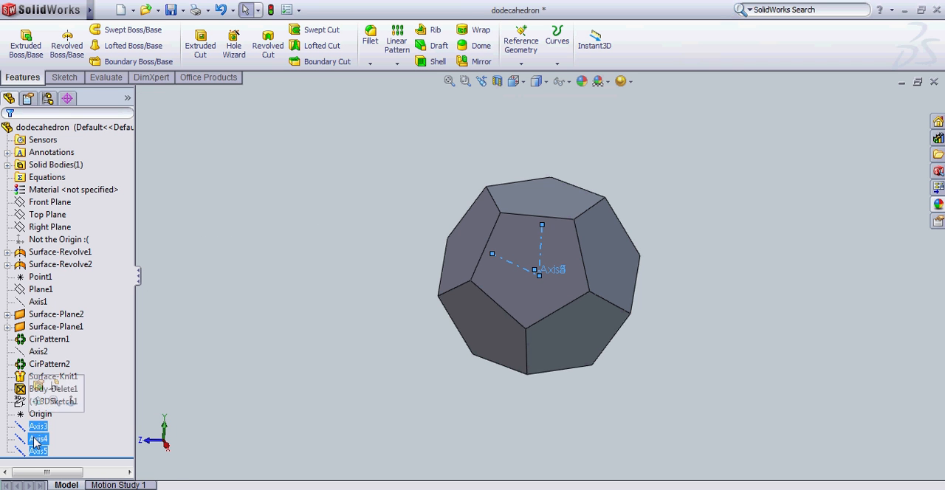
right_click(36, 432)
left_click(41, 385)
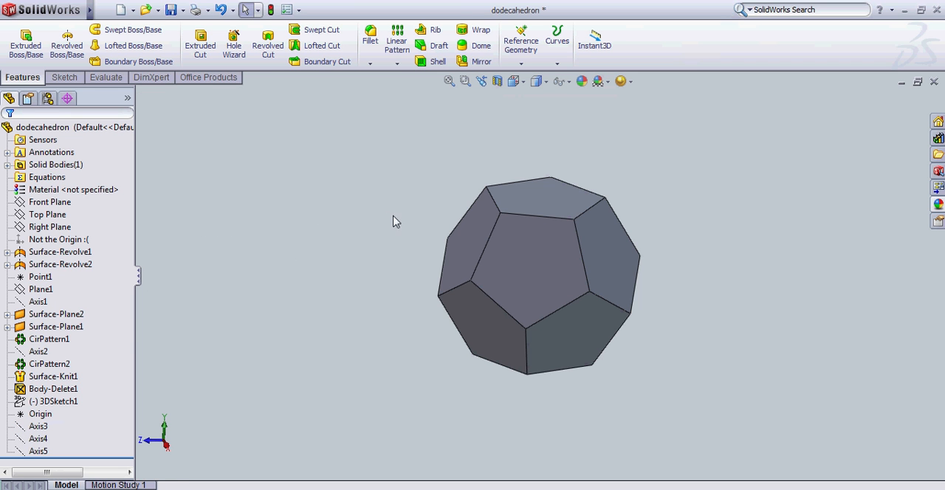
Orient the view normal to the Right Plane and start a circle sketch on that plane.
right_click(59, 227)
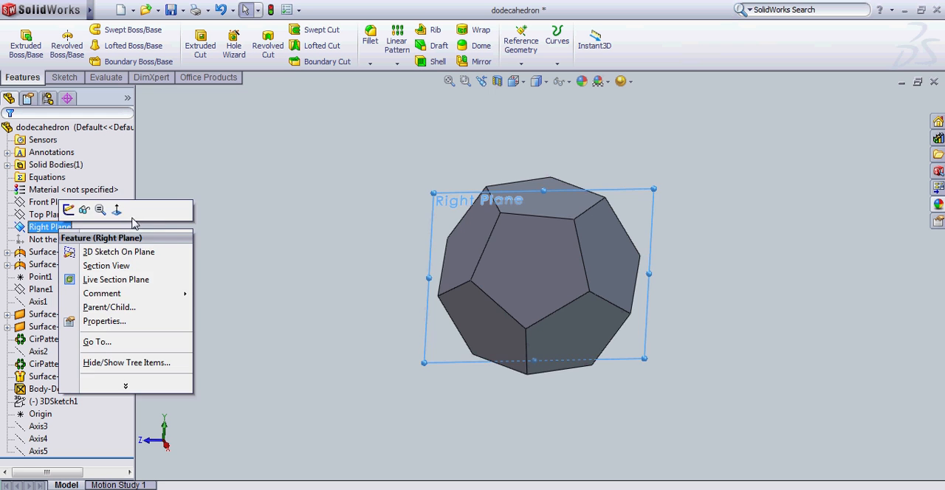
left_click(116, 212)
left_click(238, 192)
scroll(357, 204, "down", 3)
scroll(540, 236, "up", 4)
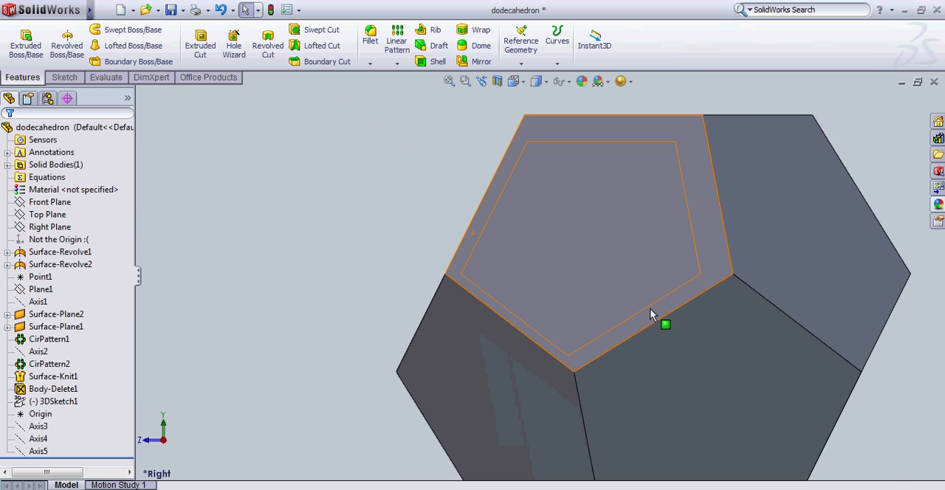
left_click(64, 77)
left_click(111, 46)
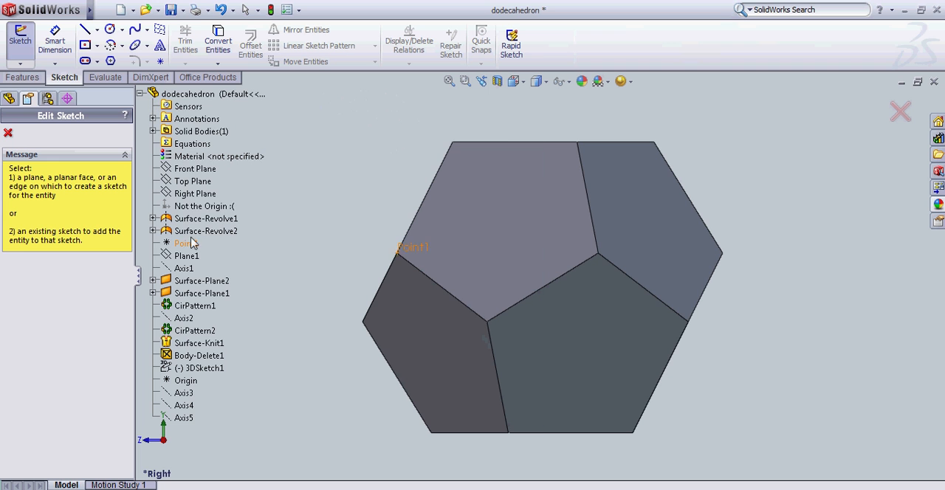
left_click(191, 194)
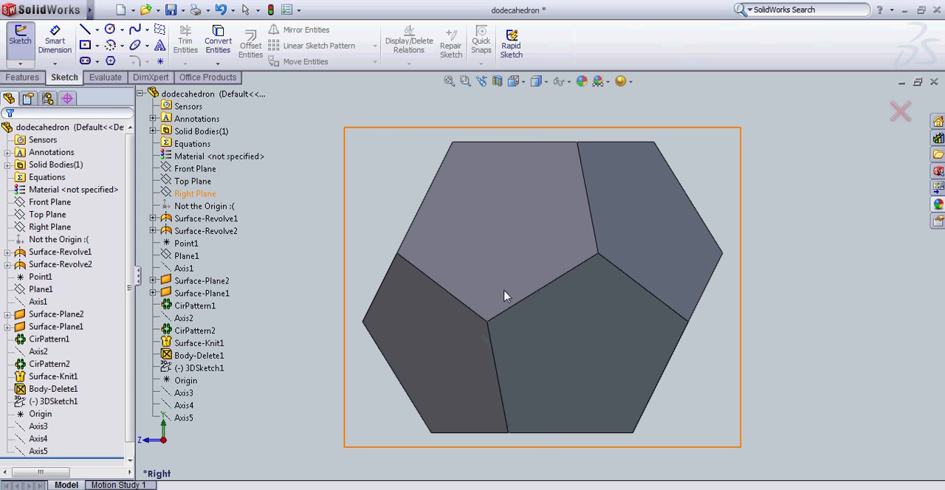
Draw two concentric circles with radii 90 and 80, centred on the dodecahedron's middle edge.
left_click(542, 287)
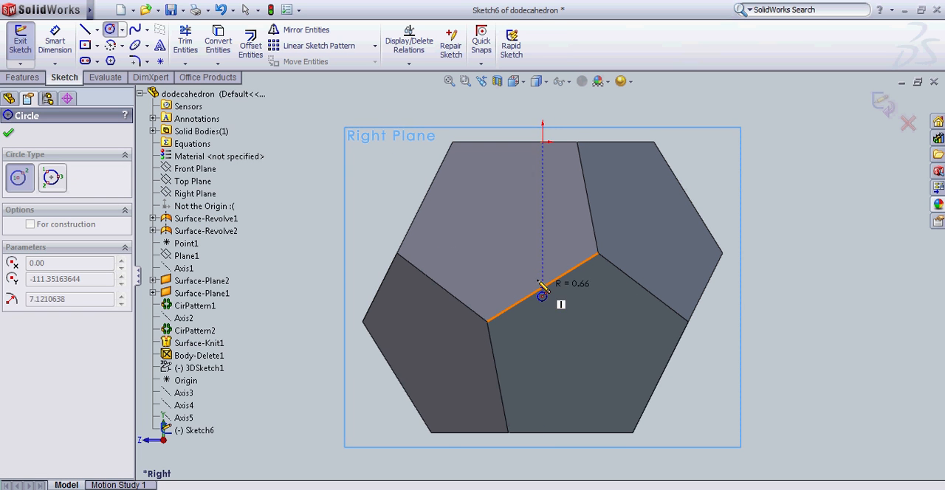
left_click(518, 194)
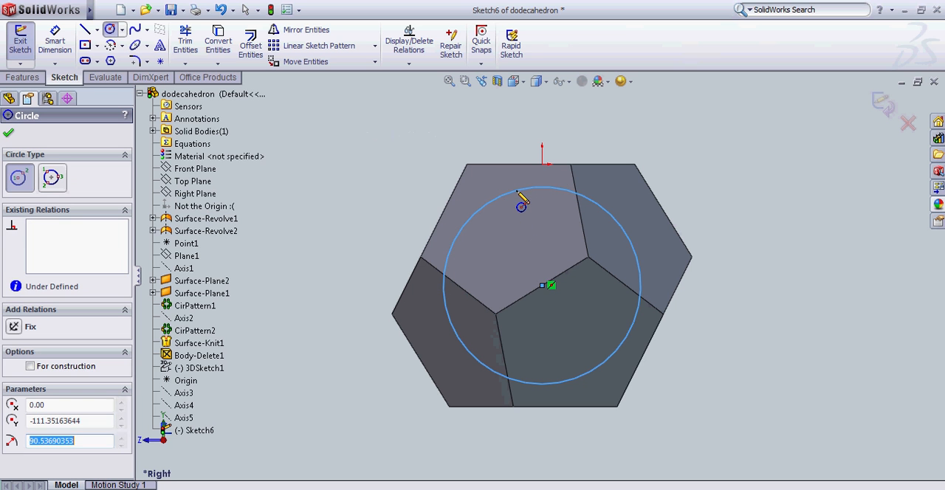
type("90")
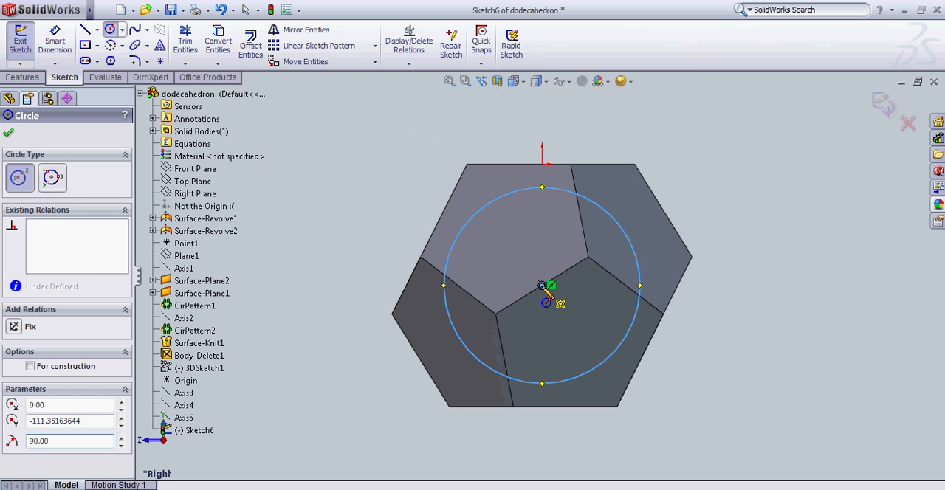
left_click(544, 287)
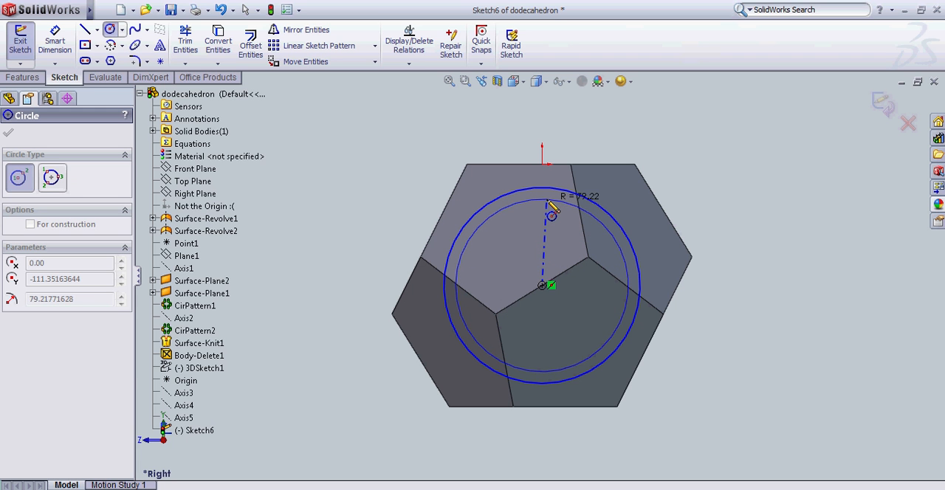
left_click(548, 202)
type("80")
key("Return")
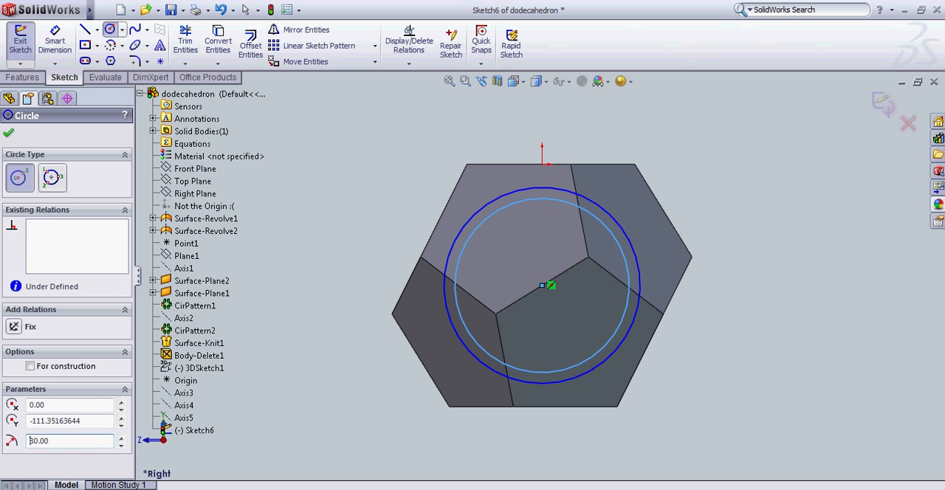
key("Escape")
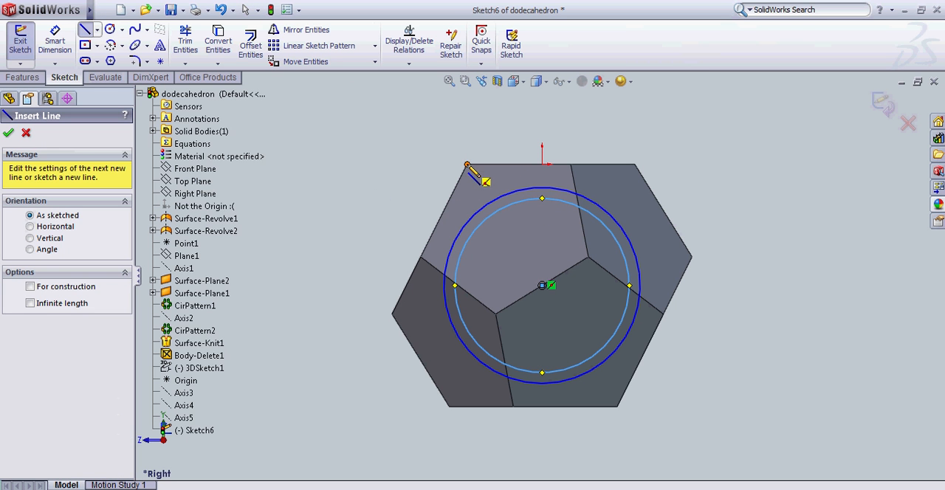
Draw a line about 31 long inward from and perpendicular to the upper slanted edge, plus a perpendicular line about 137 long extending above the solid.
left_click(443, 211)
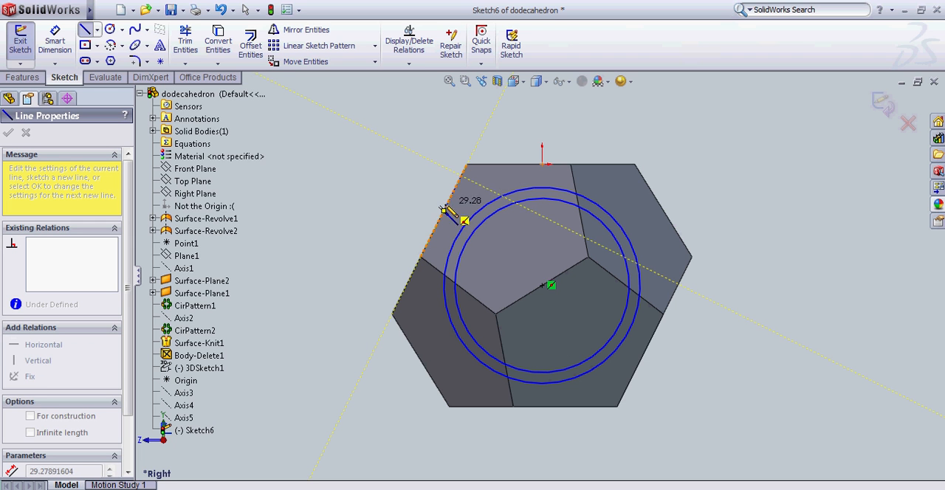
left_click(495, 192)
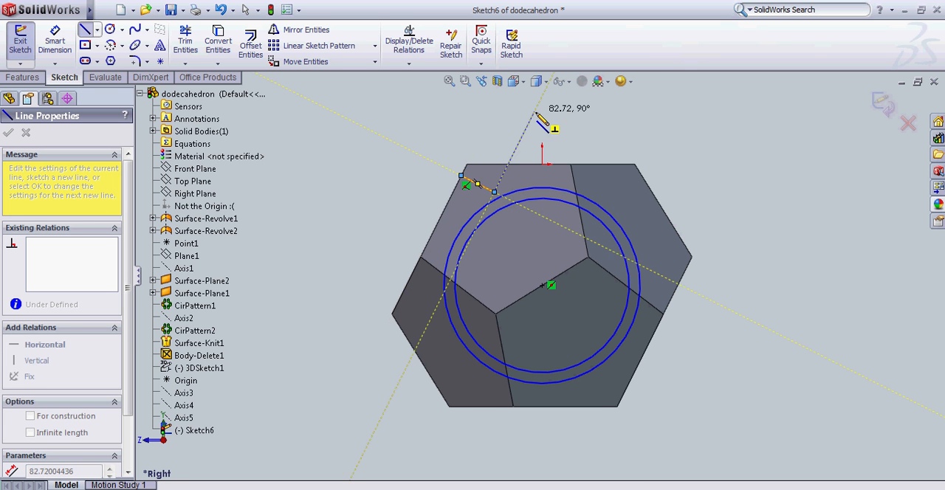
mouse_move(544, 120)
middle_mouse_down()
mouse_move(554, 122)
mouse_move(526, 153)
mouse_move(559, 106)
middle_mouse_up()
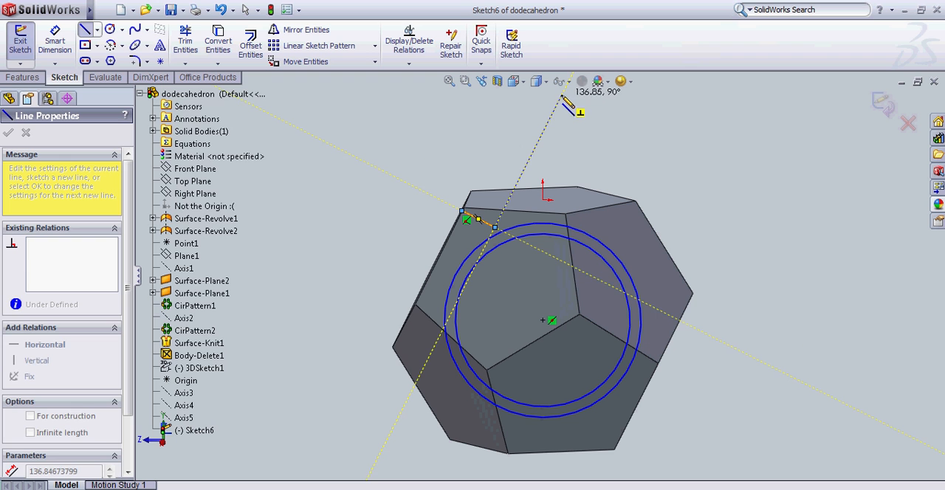
left_click(562, 96)
key("Escape")
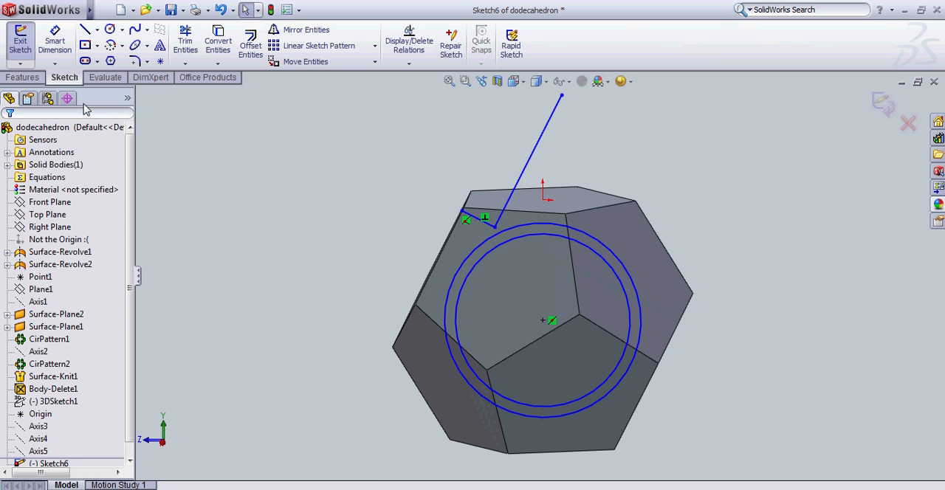
Restore the view normal to the Right Plane and draw a short perpendicular line from the long line's upper end, plus a parallel line about 124 long to the outer circle.
right_click(48, 227)
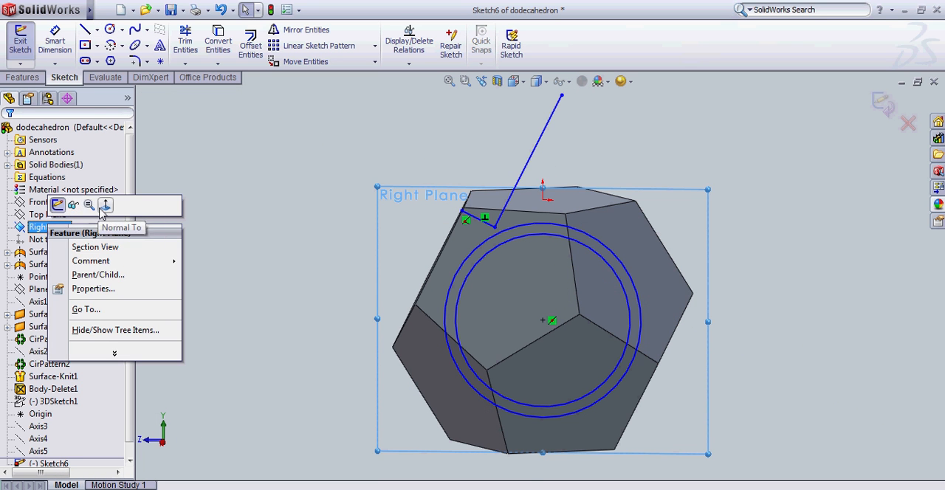
left_click(103, 207)
left_click(240, 202)
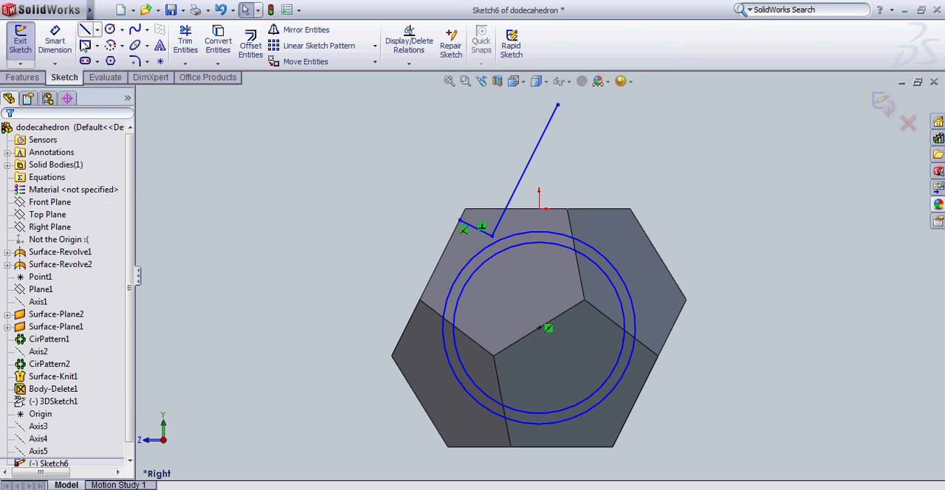
left_click(558, 105)
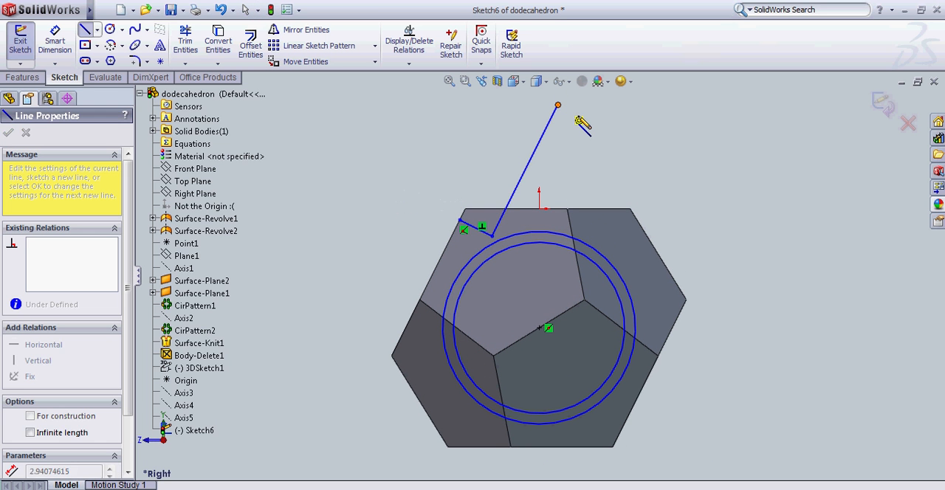
left_click(578, 114)
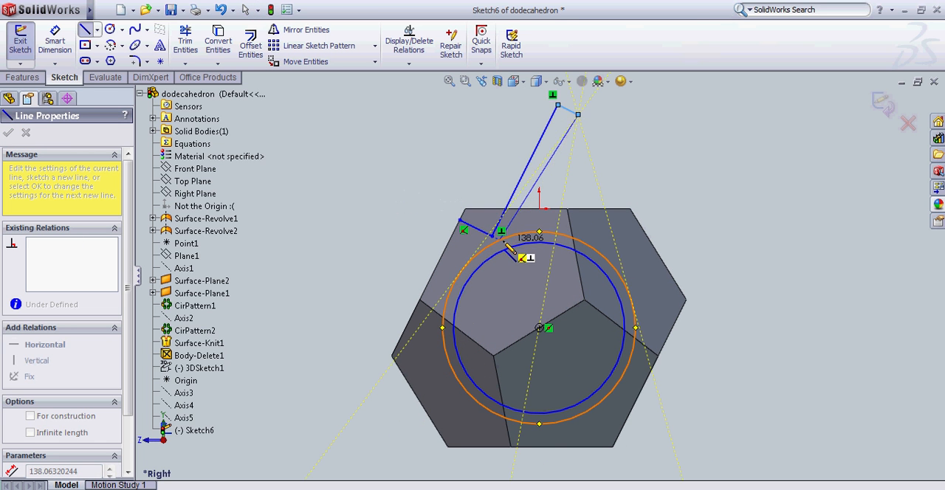
left_click(522, 238)
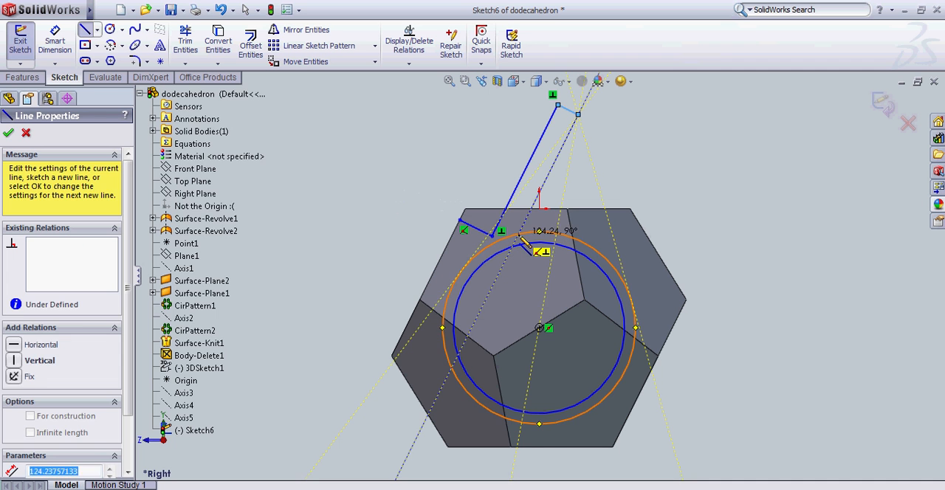
Delete the first long slanted line, the short line at its upper end and the short line from the slanted edge.
key("Escape")
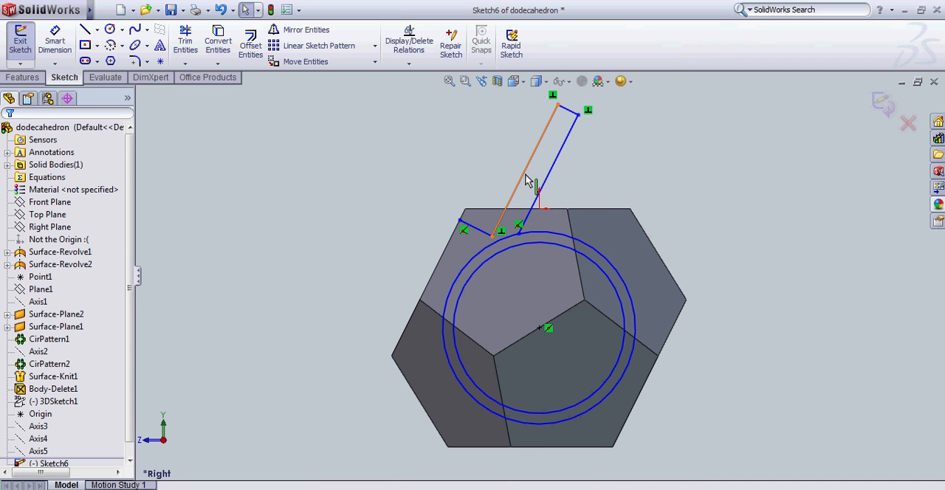
left_click(527, 179)
key("Delete")
left_click(566, 111)
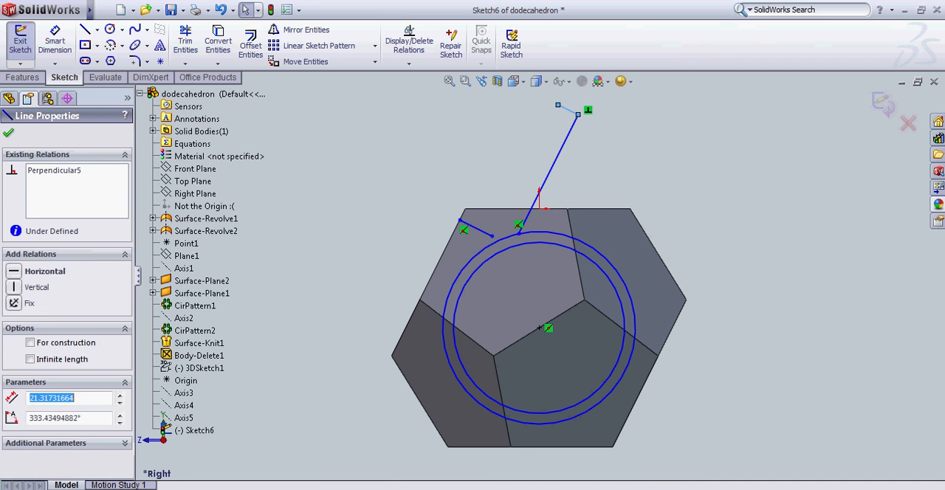
key("Delete")
left_click(476, 235)
key("Delete")
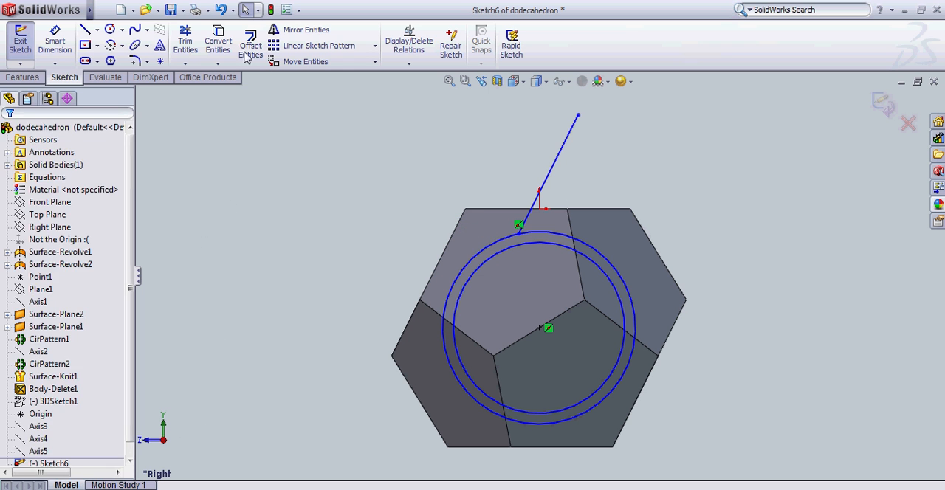
Draw a radial line 10 long between the outer and inner circles, plus a line about 80 long from the inner circle to their centre.
left_click(508, 253)
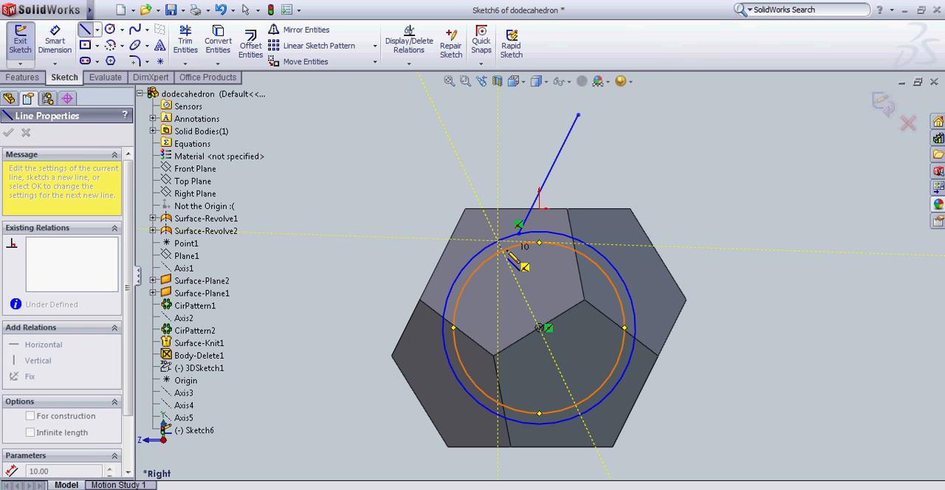
left_click(505, 251)
key("Escape")
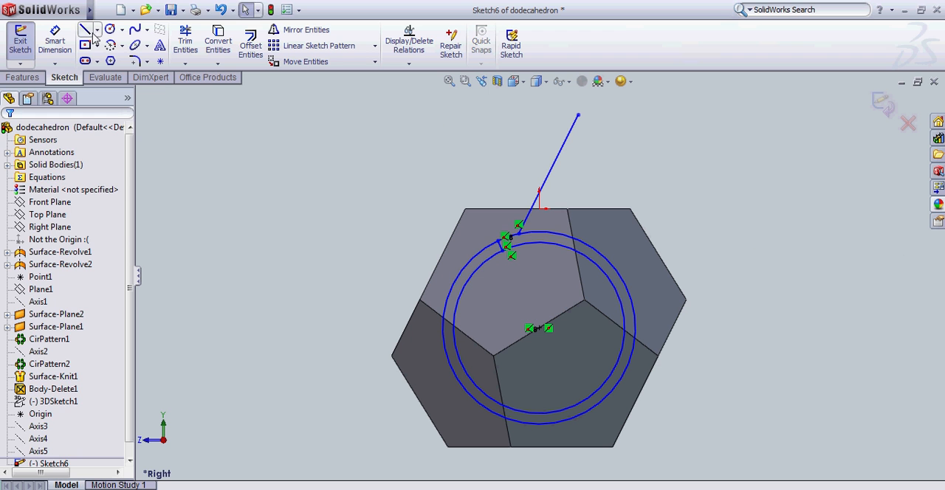
left_click(529, 248)
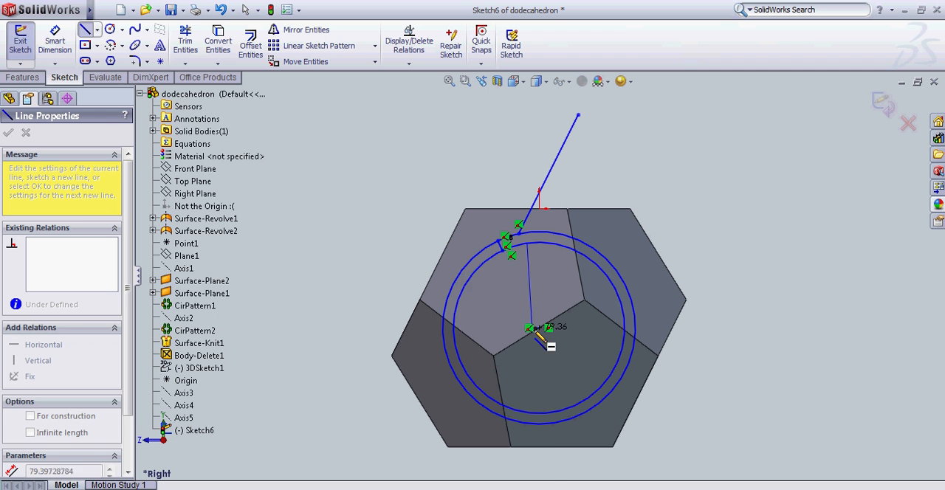
left_click(539, 329)
key("Escape")
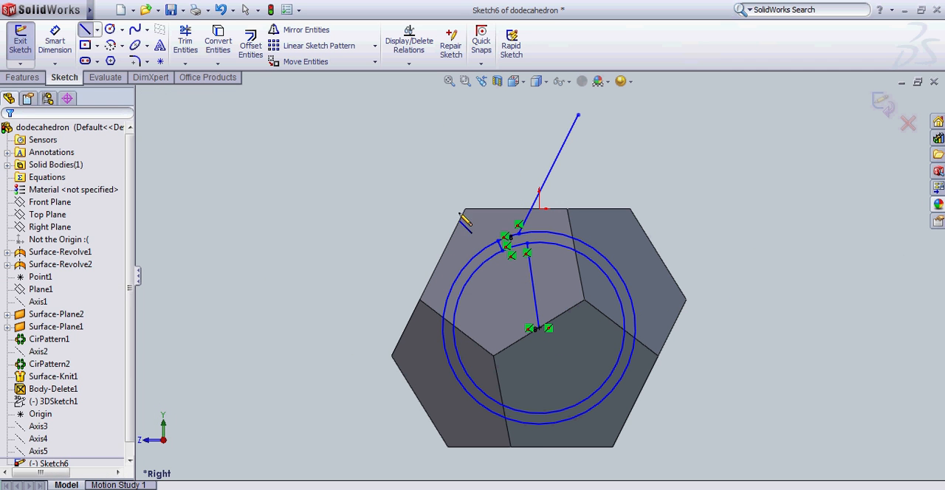
Trim both circles down to the short arcs between the lines, and shift the long slanted line closer to the short radial line.
left_click(571, 239)
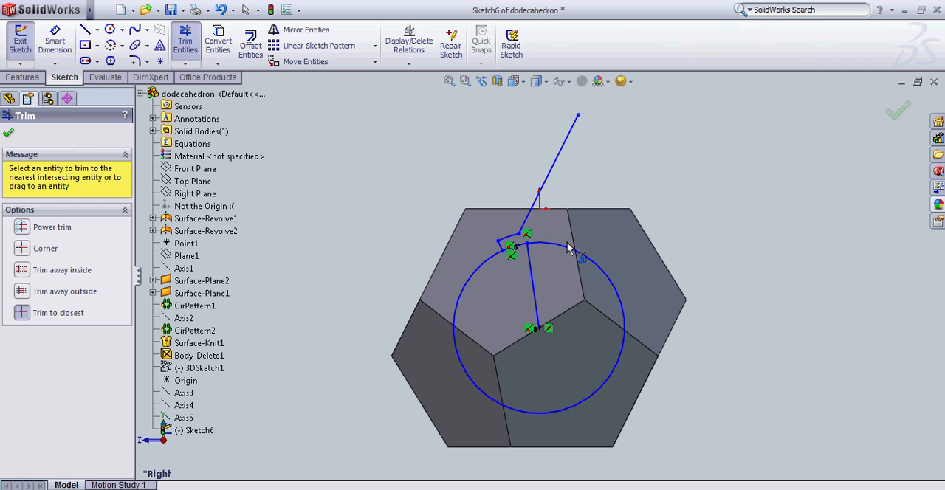
left_click(566, 246)
key("Escape")
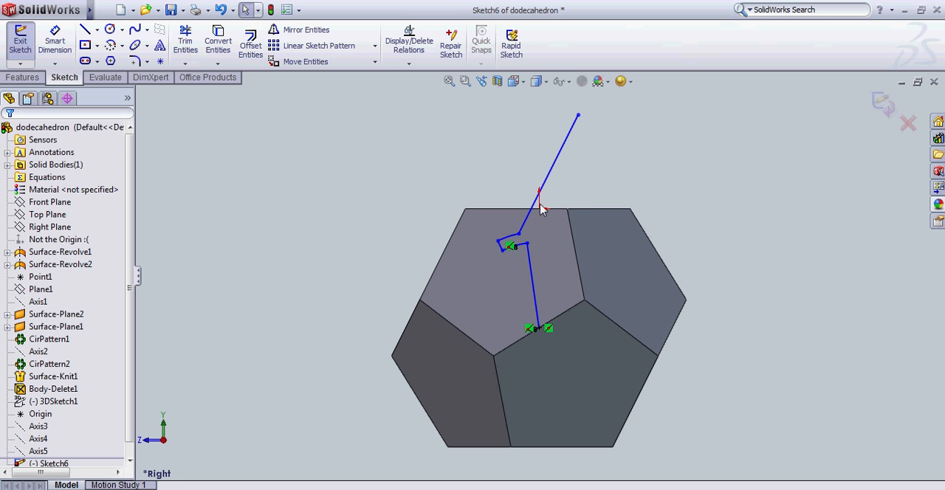
left_click_drag(533, 184, 540, 185)
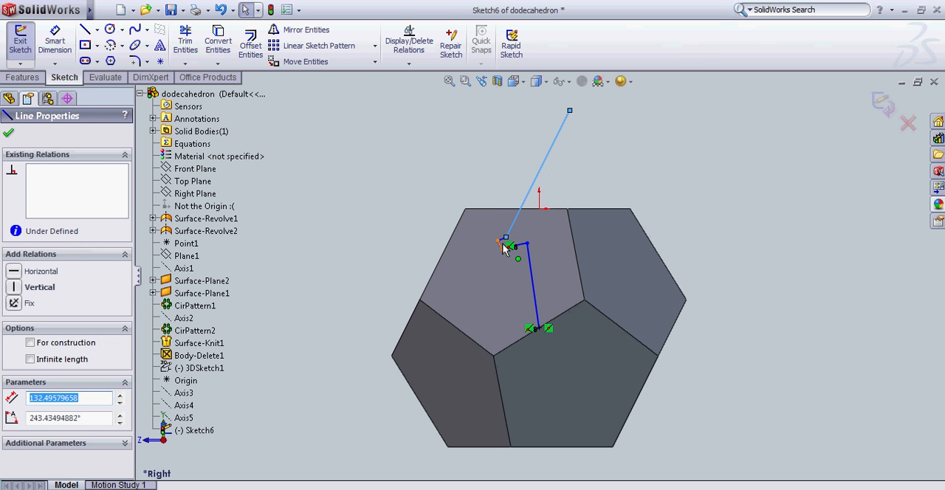
left_click(626, 166)
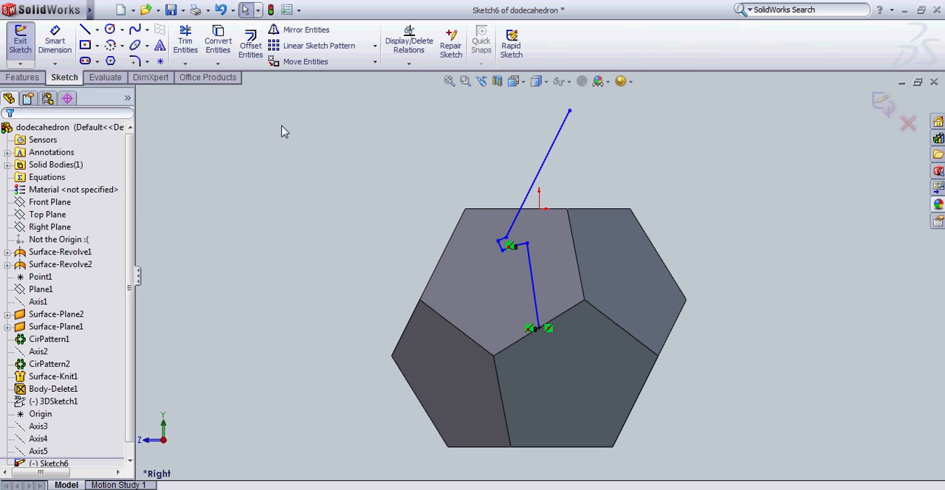
Revolve the open profile 360° in one direction as a surface about Axis5.
mouse_move(93, 11)
left_click(180, 10)
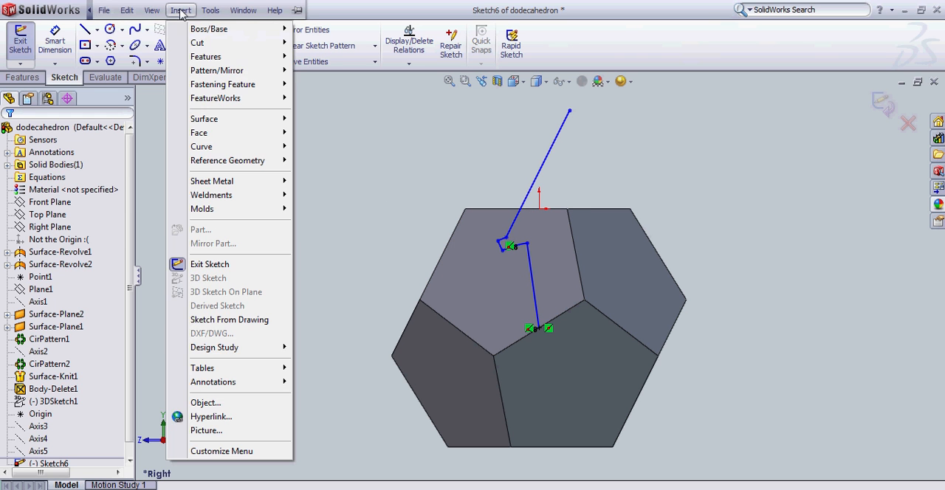
mouse_move(244, 119)
left_click(344, 136)
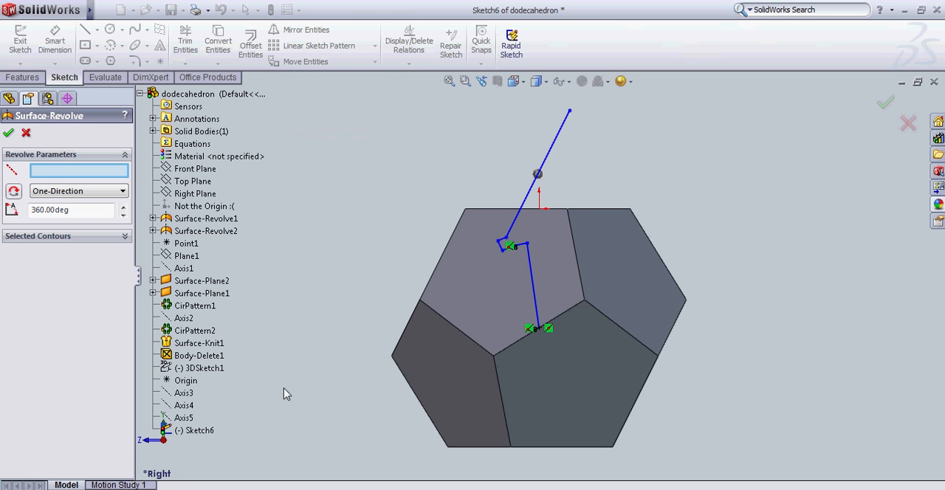
left_click(184, 408)
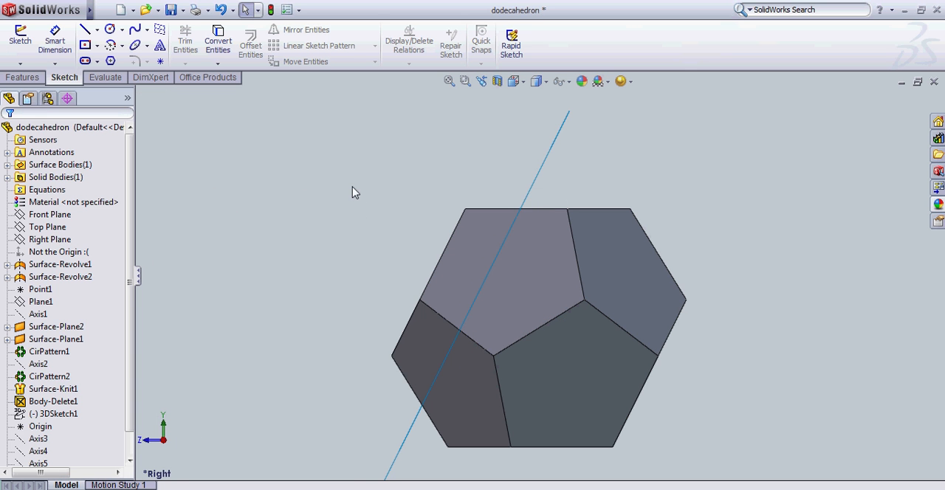
Orient the view normal to the Right Plane and reopen the sketch of the last revolved surface for editing.
mouse_move(353, 192)
middle_mouse_down()
mouse_move(350, 324)
mouse_move(338, 372)
mouse_move(350, 204)
middle_mouse_up()
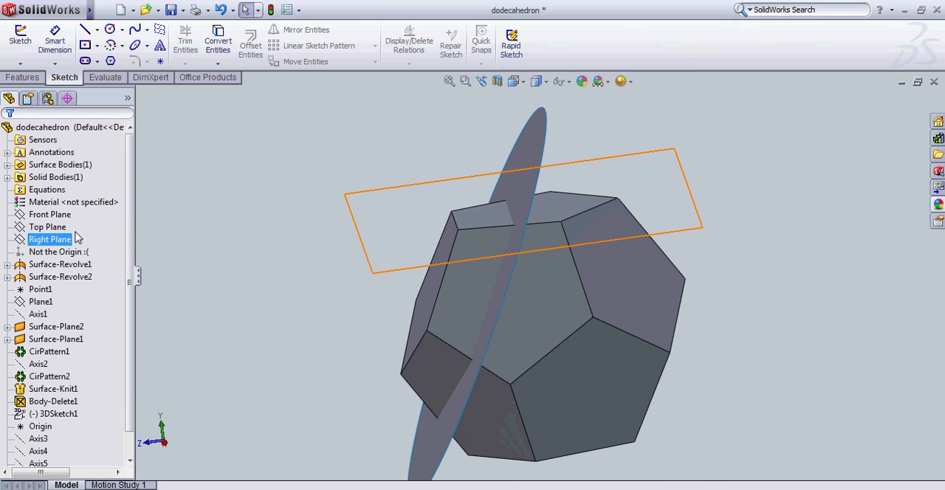
right_click(46, 227)
left_click(97, 214)
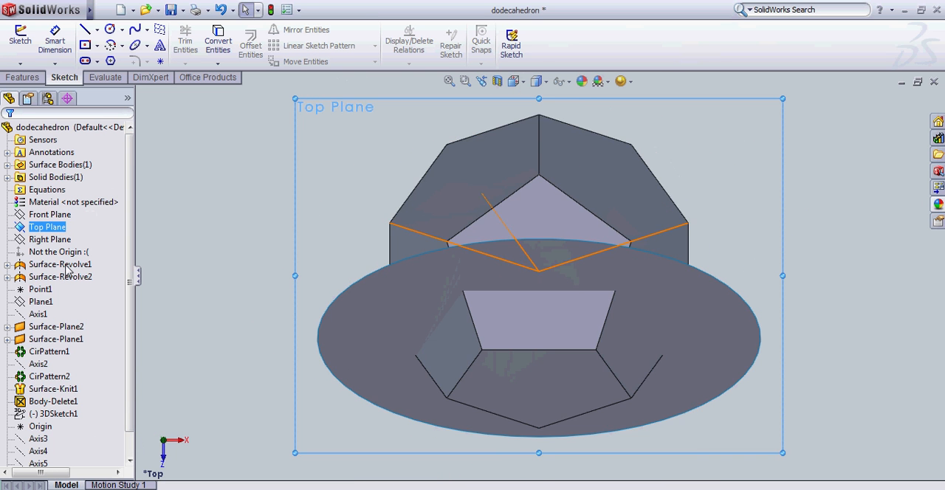
right_click(49, 240)
left_click(107, 227)
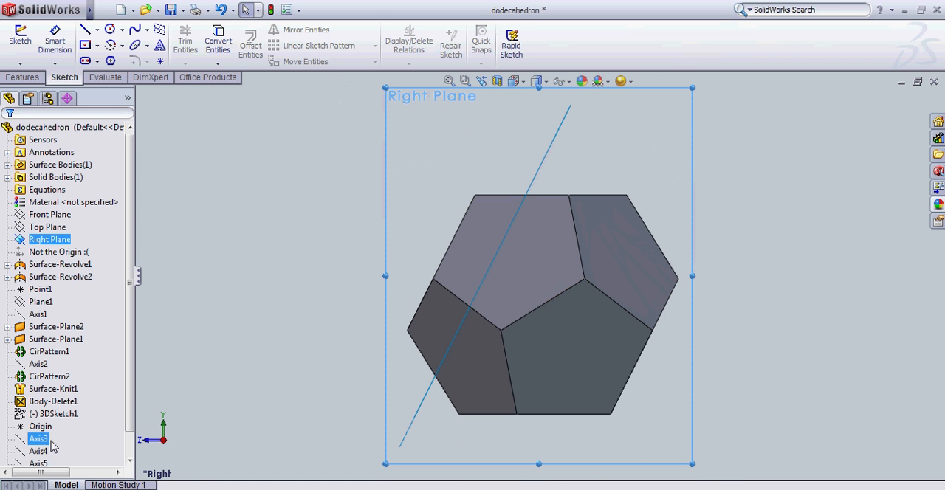
scroll(107, 373, "down", 2)
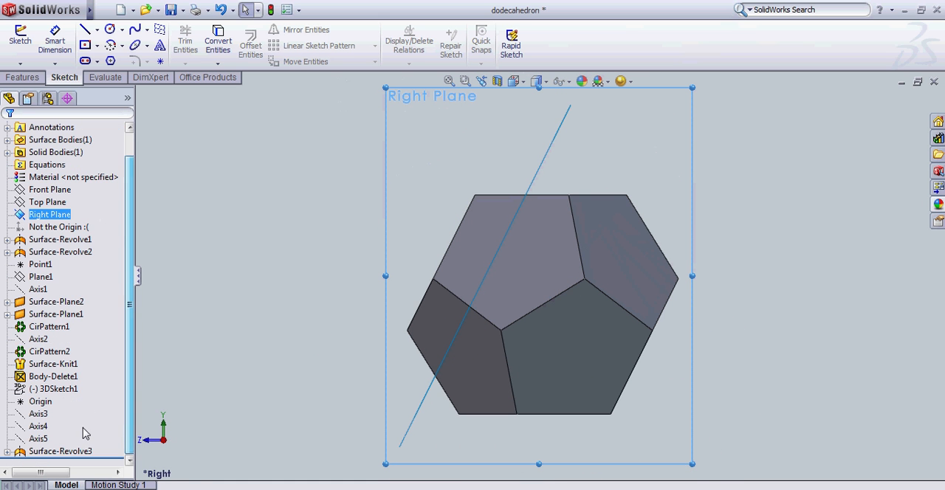
right_click(54, 455)
left_click(81, 313)
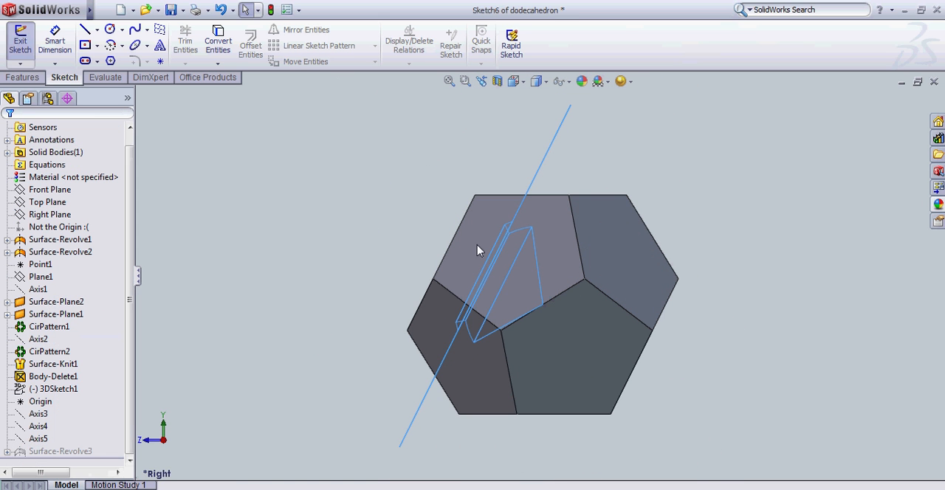
Shorten both profile arcs by moving the inner line's end and the long line, about 129 long, toward the short radial line, and exit the sketch.
scroll(515, 257, "down", 3)
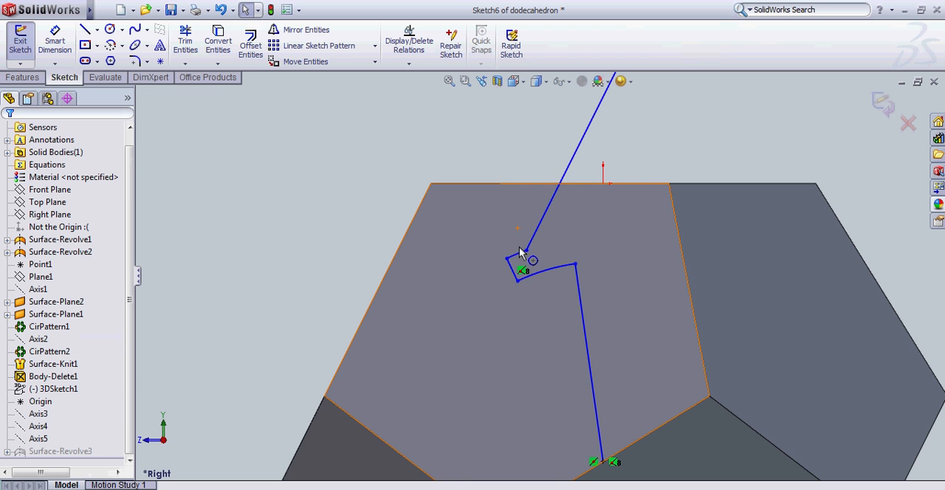
left_click_drag(516, 250, 551, 275)
mouse_move(550, 204)
left_mouse_down()
mouse_move(521, 204)
mouse_move(534, 206)
left_mouse_up()
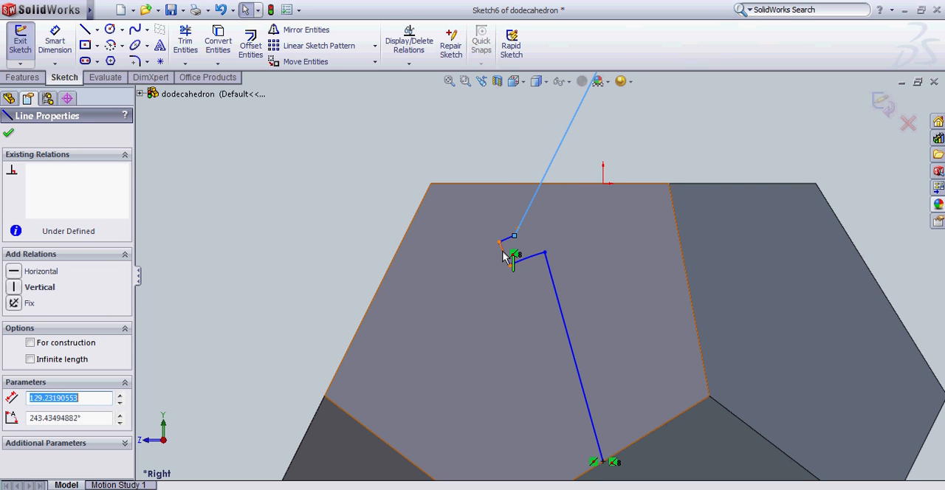
left_click(504, 256)
left_click(337, 196)
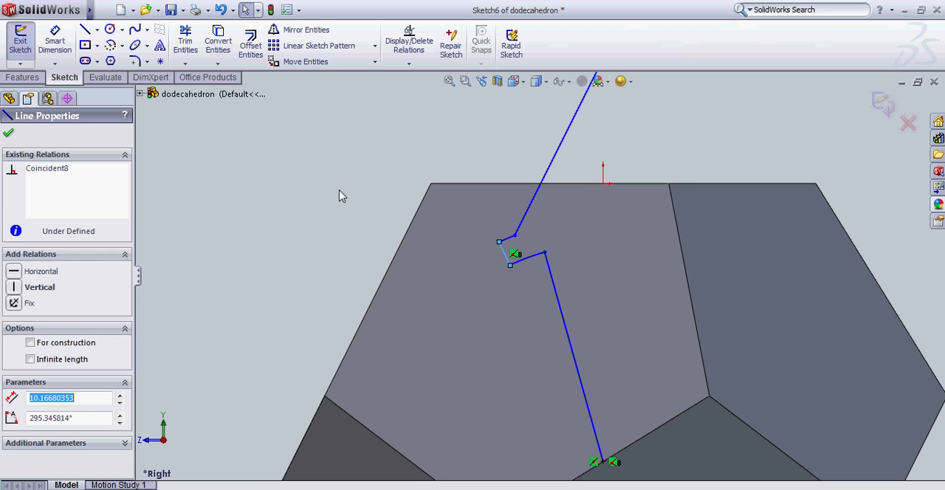
left_click(22, 46)
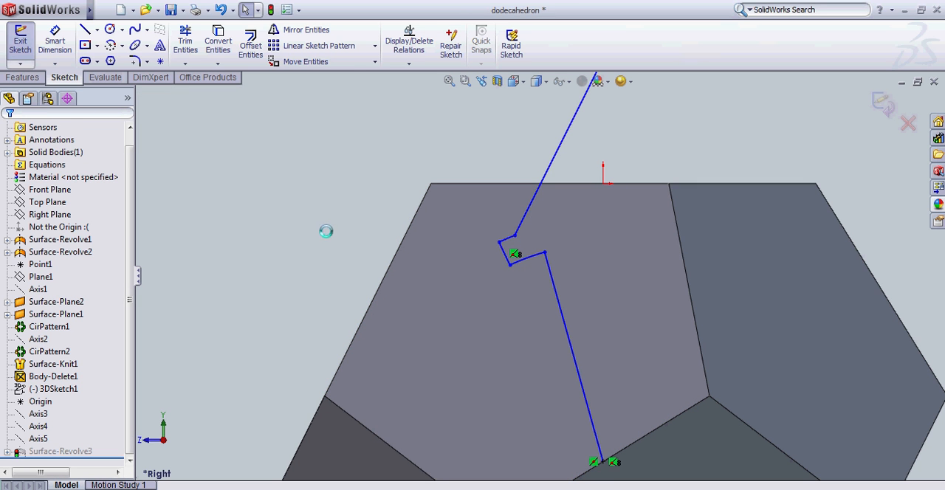
Circular-pattern the revolved surface body about Axis3 with 5 equally spaced instances over 360°.
scroll(368, 248, "up", 5)
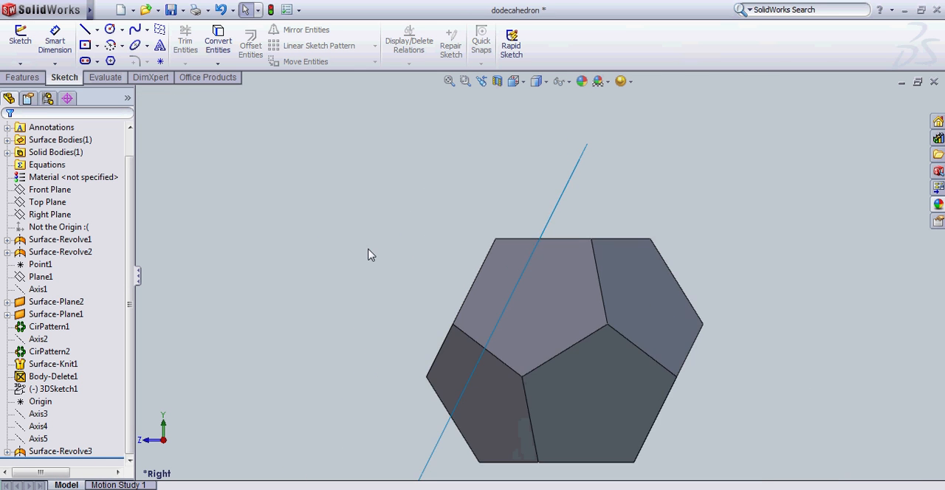
scroll(639, 440, "up", 3)
scroll(641, 437, "down", 3)
scroll(591, 341, "up", 3)
scroll(443, 185, "down", 2)
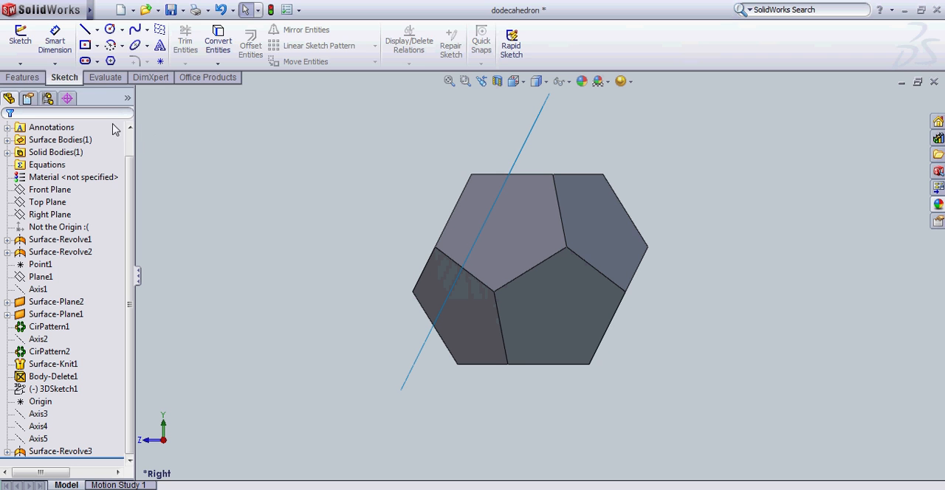
left_click(22, 77)
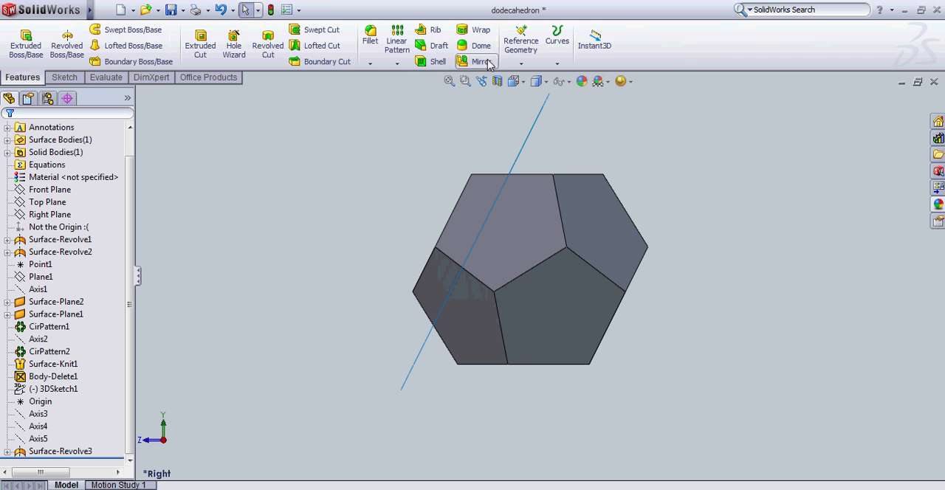
left_click(397, 63)
left_click(435, 91)
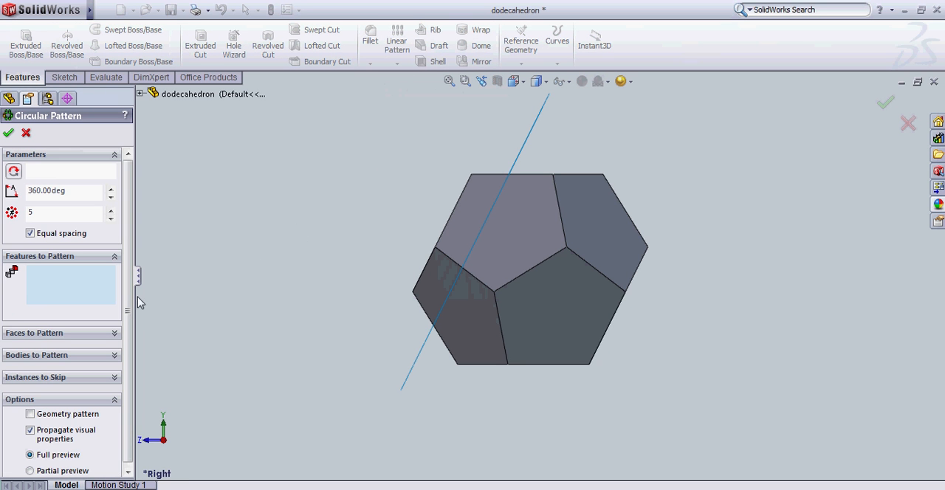
left_click(62, 356)
middle_click_drag(291, 231, 483, 154)
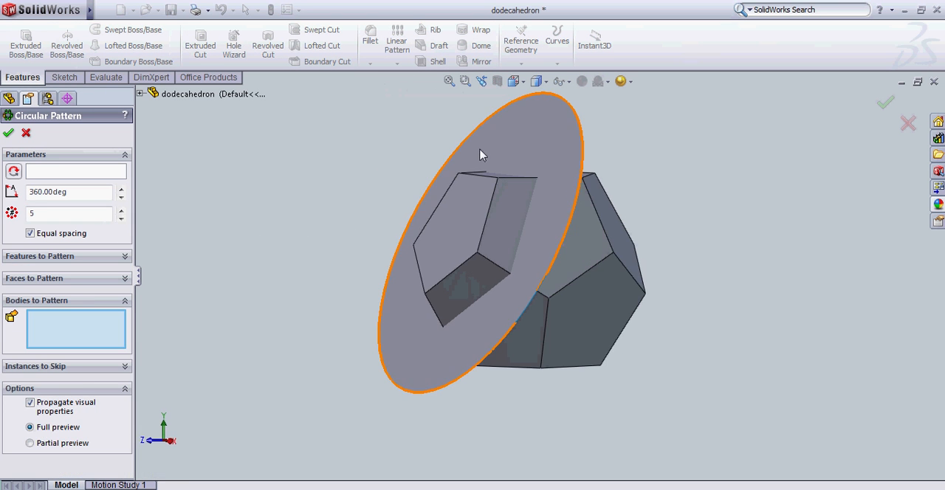
left_click(483, 155)
left_click(73, 172)
left_click(139, 93)
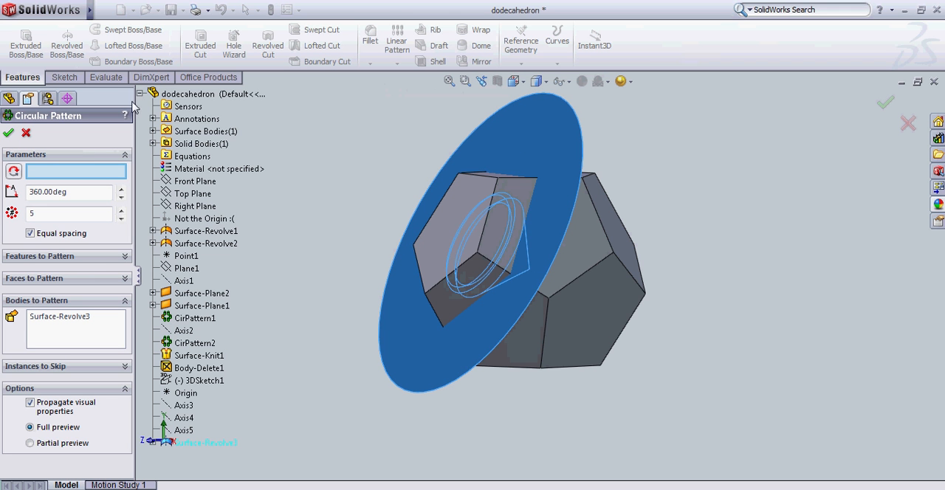
left_click(182, 406)
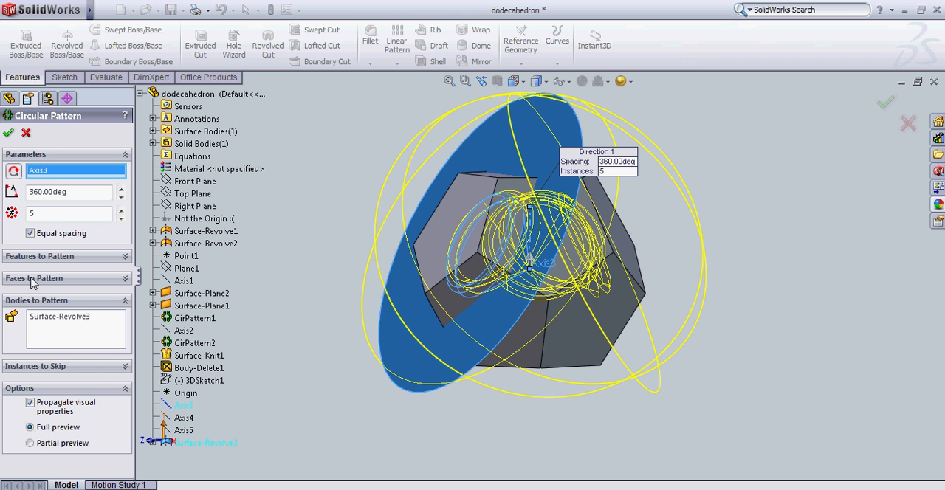
left_click(7, 131)
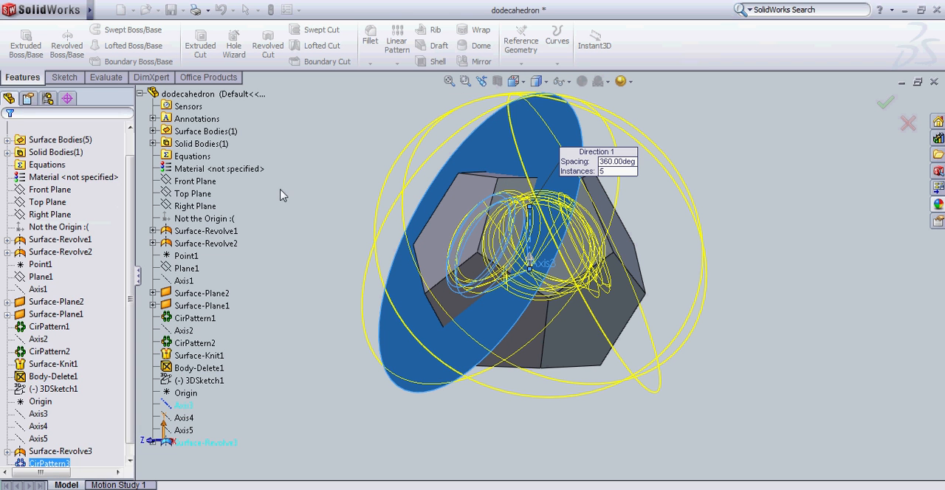
Circular-pattern all five revolved surface bodies about Axis5 with 5 equally spaced instances over 360°.
left_click(404, 65)
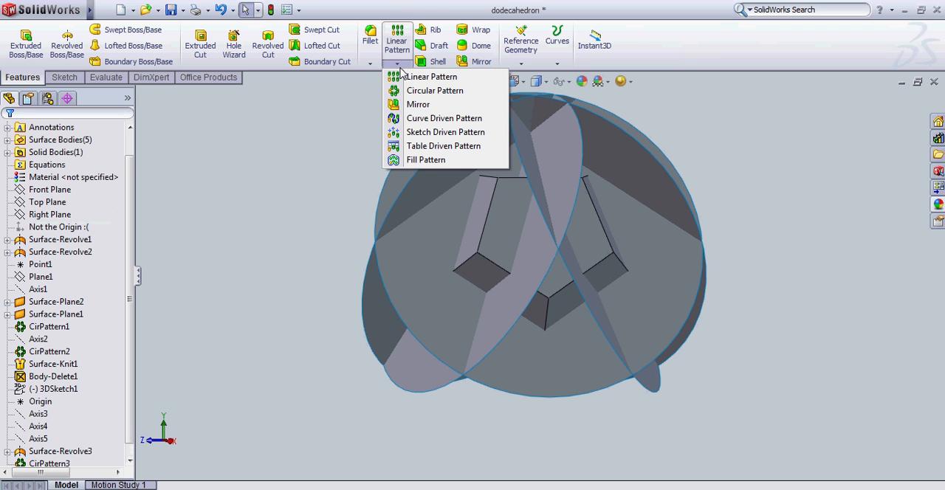
left_click(434, 91)
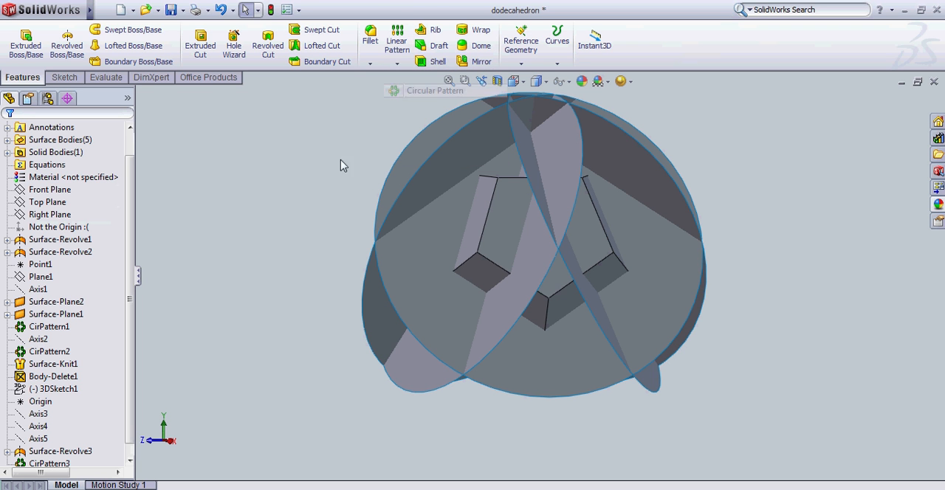
left_click(184, 432)
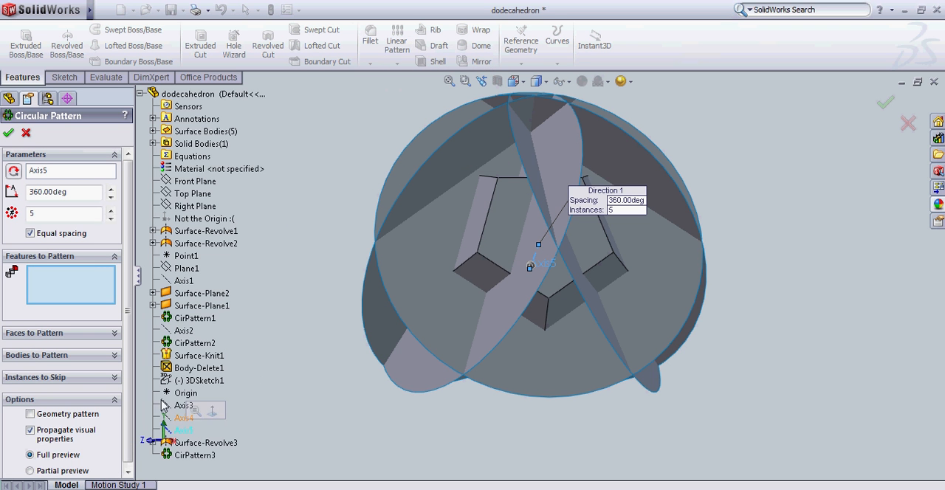
left_click(54, 357)
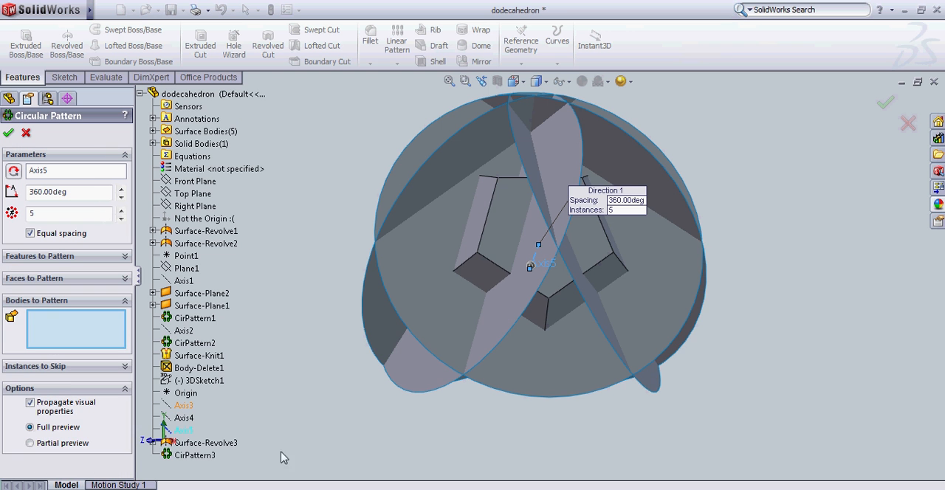
left_click(414, 381)
left_click(412, 300)
left_click(429, 198)
left_click(429, 198)
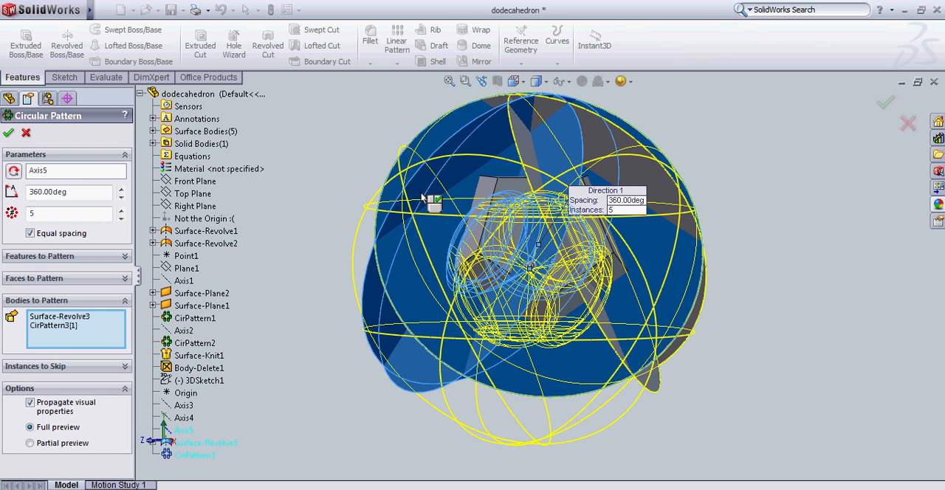
left_click(608, 165)
left_click(486, 159)
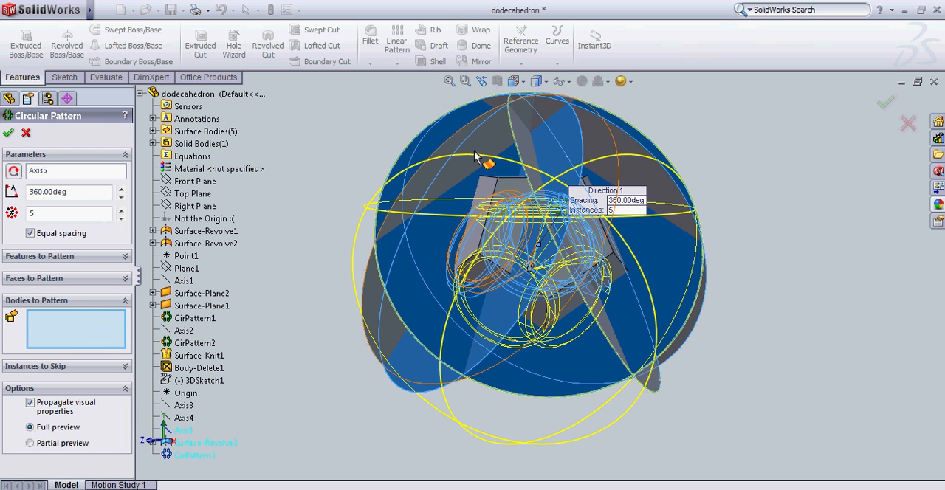
left_click(476, 155)
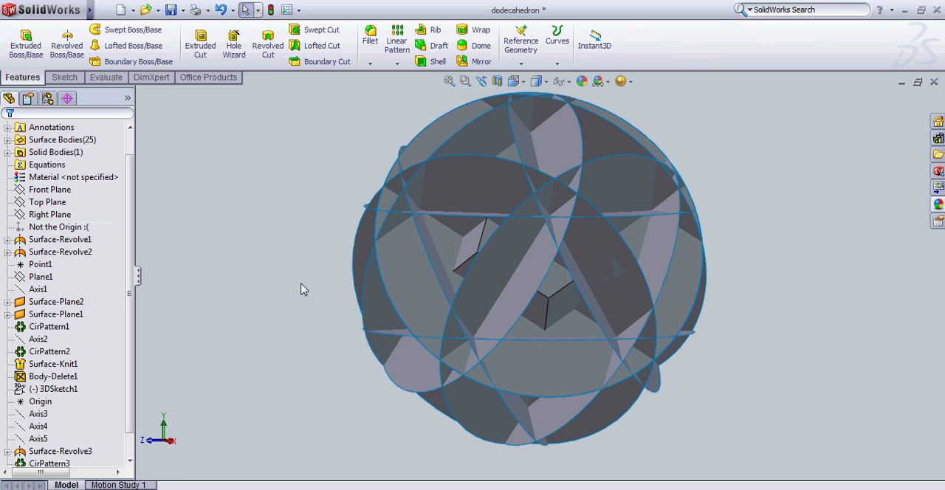
Start a Split feature and select the revolved surface and its differently oriented patterned copies around the dodecahedron as trim tools.
mouse_move(86, 6)
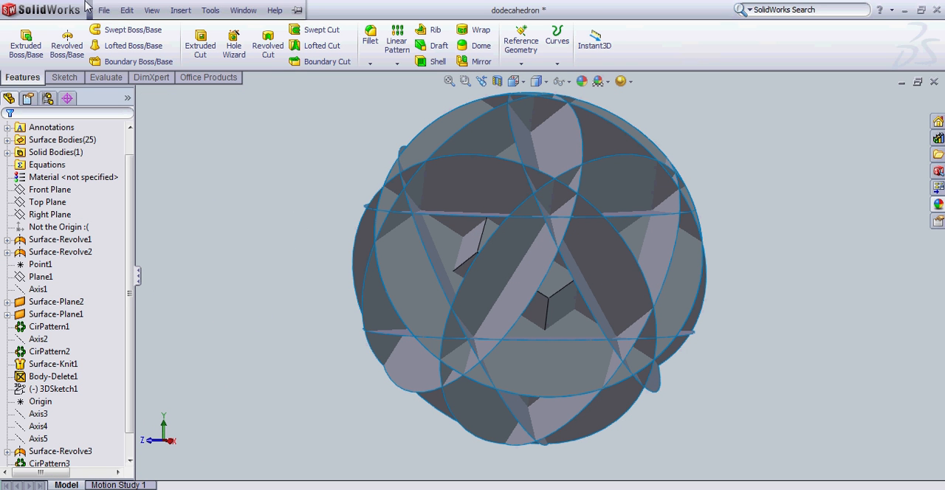
left_click(181, 11)
mouse_move(214, 57)
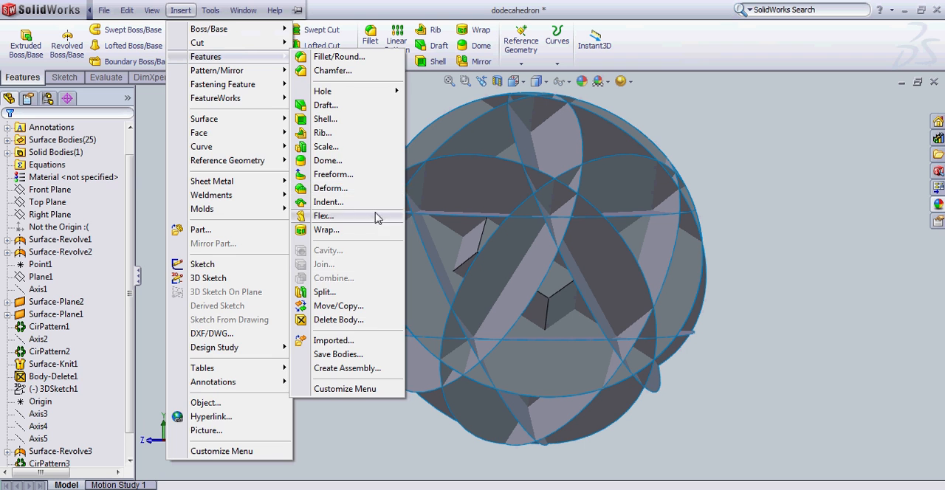
left_click(325, 291)
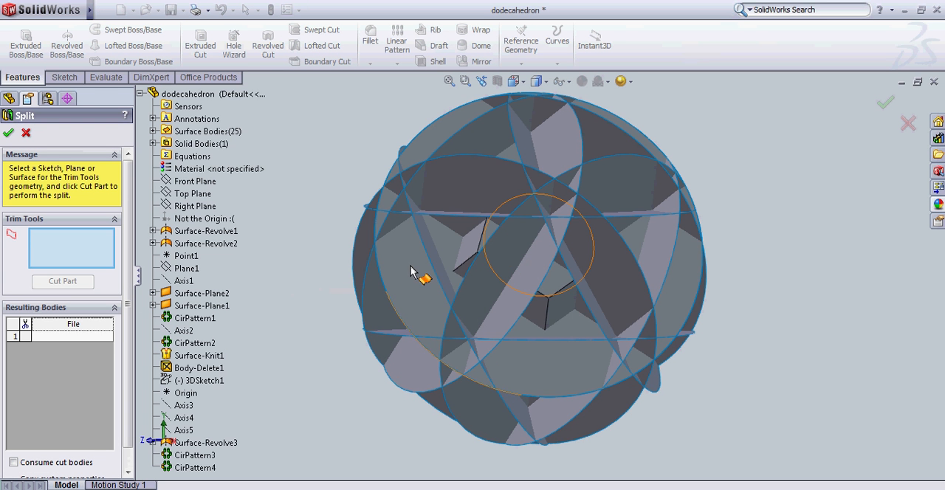
left_click(438, 249)
left_click(464, 204)
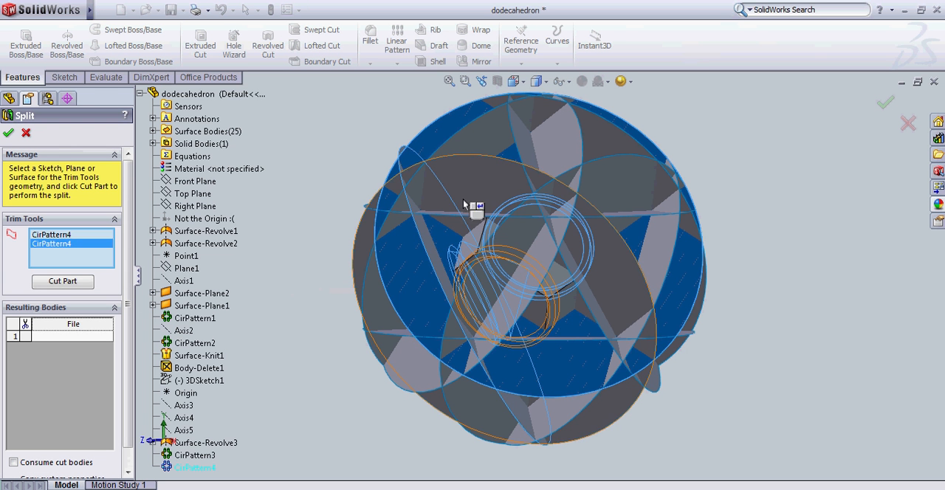
left_click(404, 194)
left_click(563, 157)
left_click(550, 118)
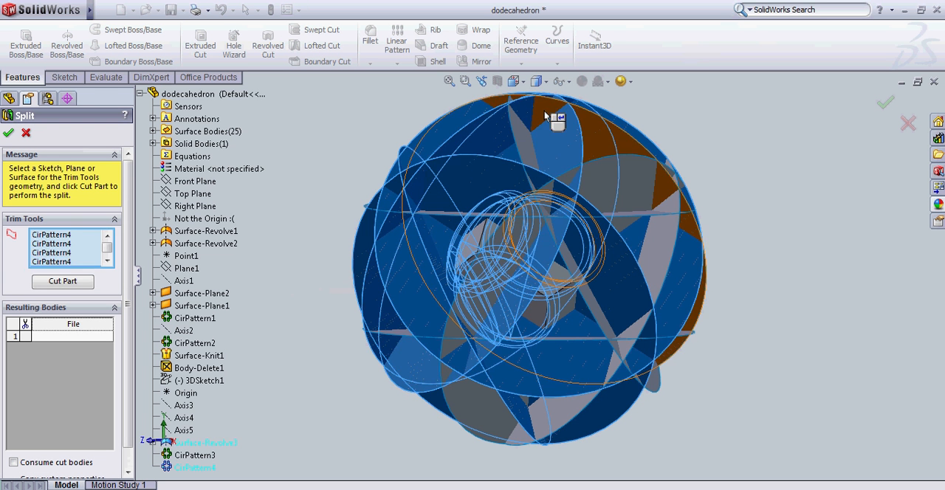
left_click(545, 115)
left_click(523, 141)
left_click(632, 183)
left_click(669, 238)
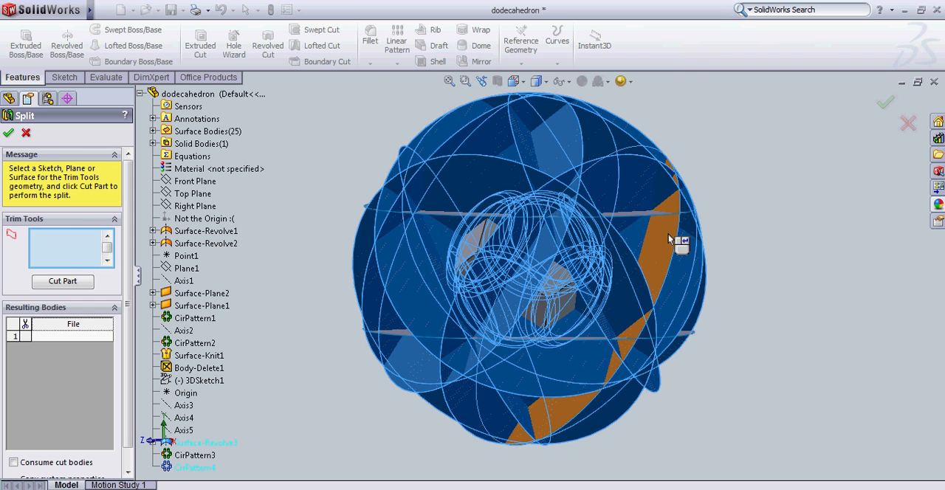
left_click(655, 222)
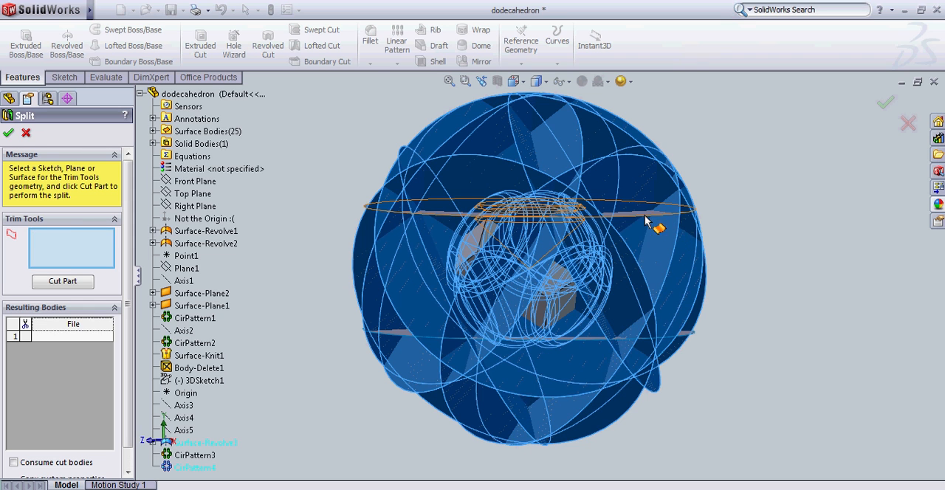
left_click(561, 340)
Cut the dodecahedron with the selected trim surfaces to generate the resulting bodies.
middle_click_drag(775, 232, 691, 292)
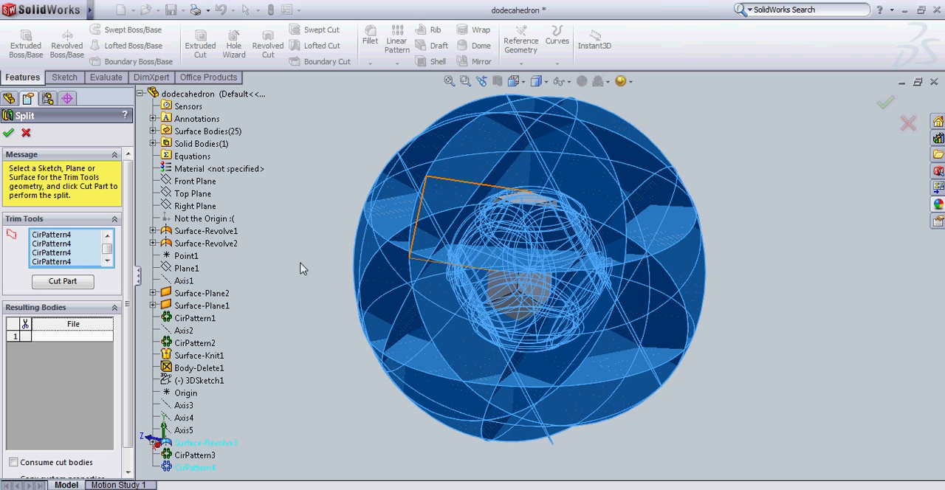
left_click(65, 283)
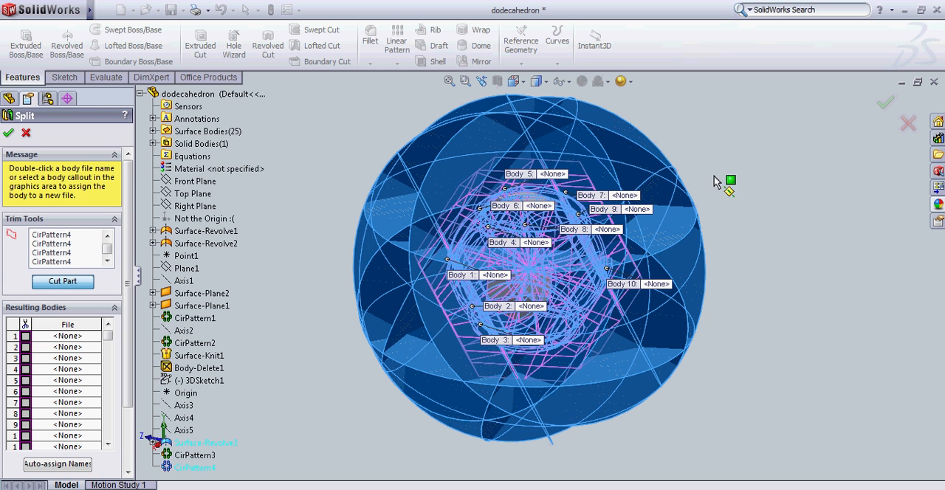
middle_click_drag(770, 194, 764, 327)
middle_click_drag(537, 246, 548, 242)
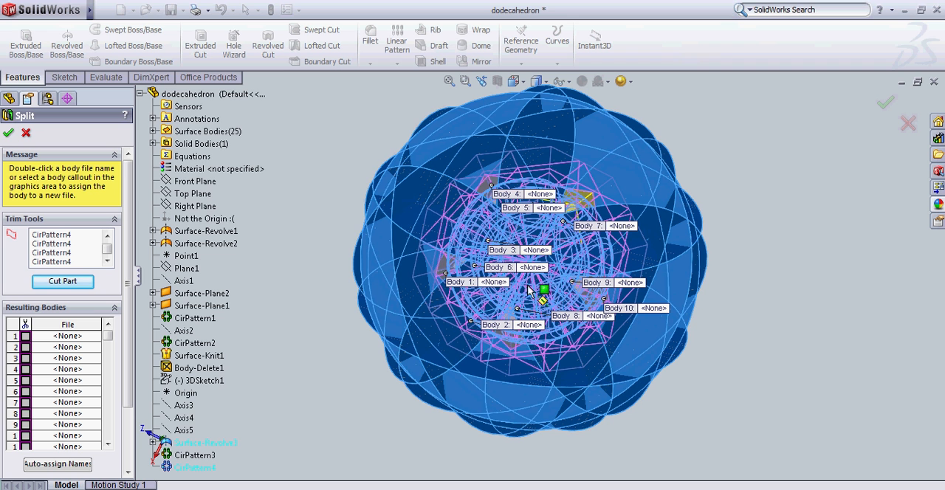
Mark every resulting body in the list for splitting, without assigning files, and confirm the Split feature.
left_click(25, 336)
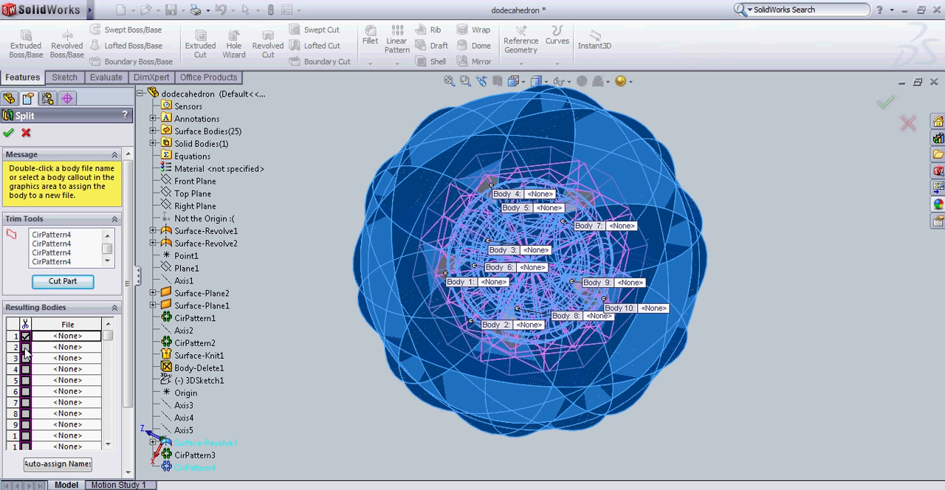
left_click(26, 347)
left_click(25, 358)
left_click(25, 369)
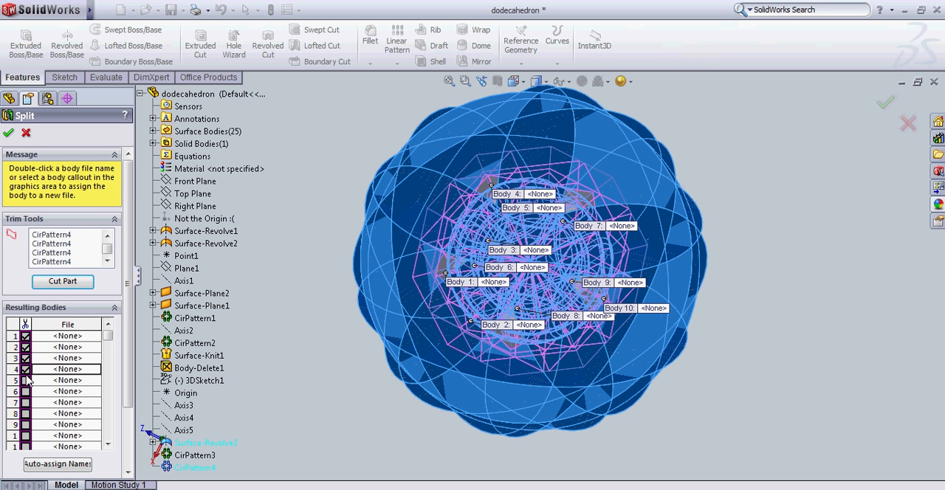
left_click(25, 381)
left_click(25, 392)
left_click(25, 403)
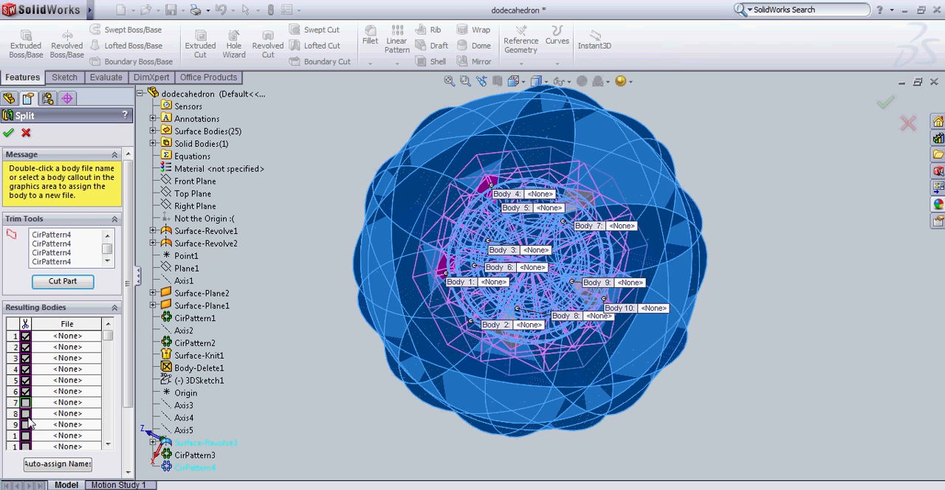
left_click(25, 414)
left_click(25, 424)
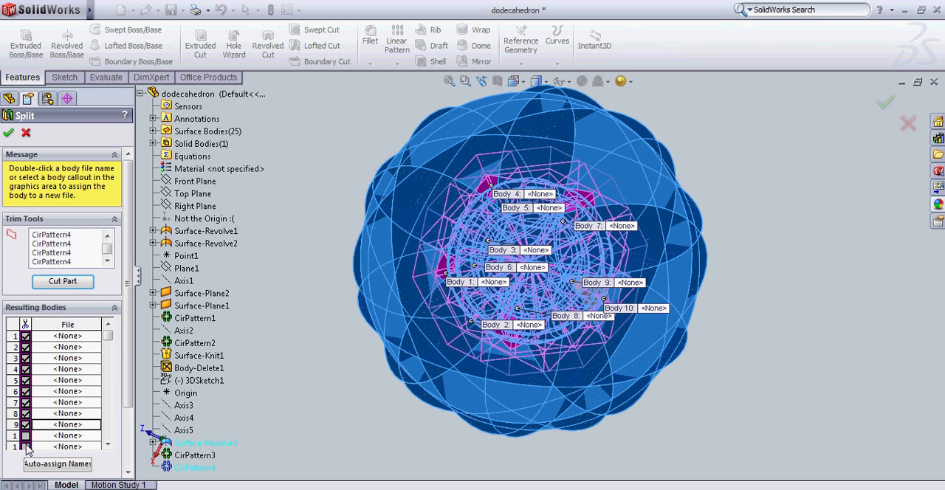
left_click(25, 435)
left_click(25, 446)
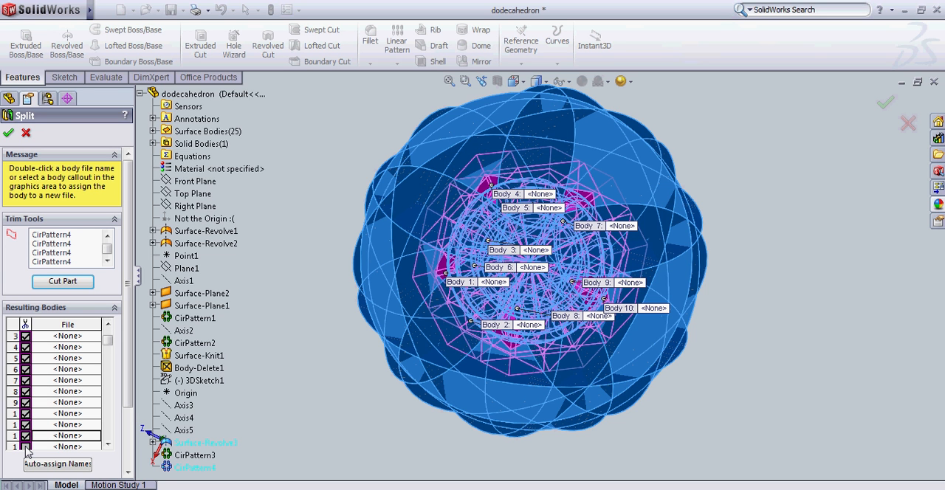
left_click(25, 446)
left_click(26, 446)
left_click(26, 446)
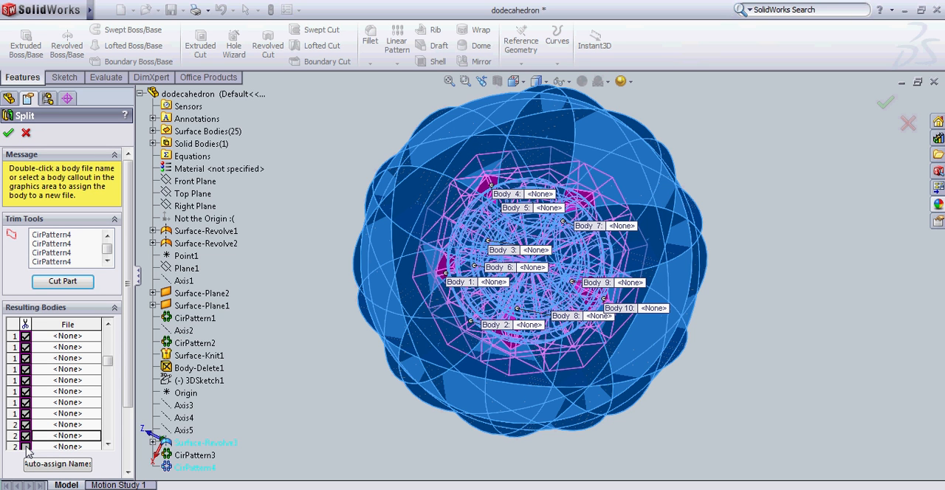
left_click(26, 446)
left_click(26, 447)
left_click(26, 447)
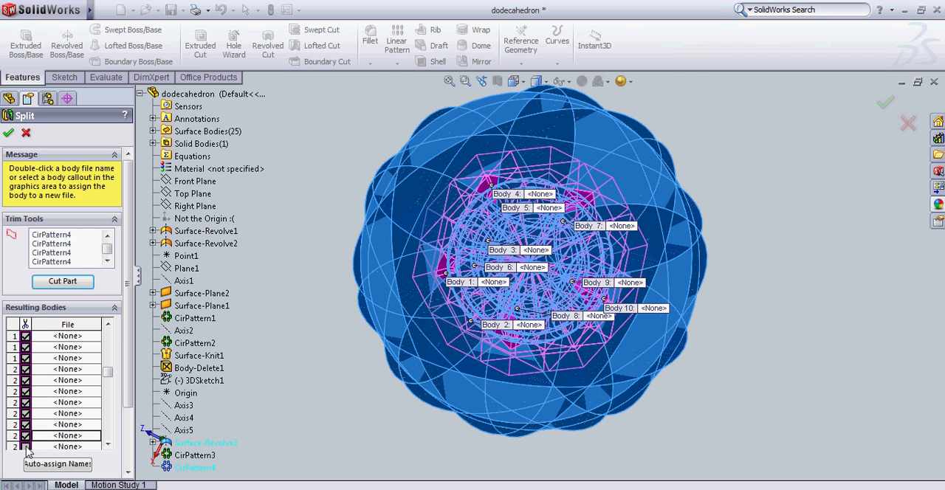
left_click(25, 447)
left_click(26, 447)
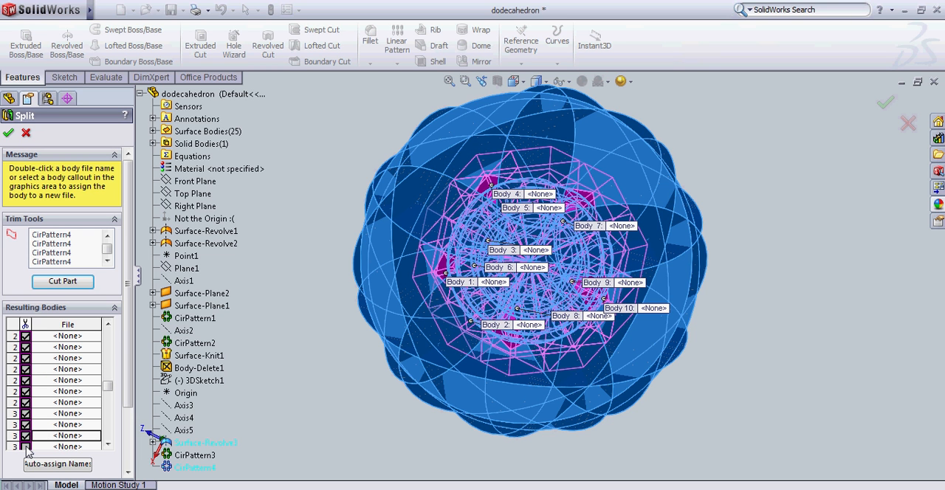
left_click(26, 447)
left_click(26, 447)
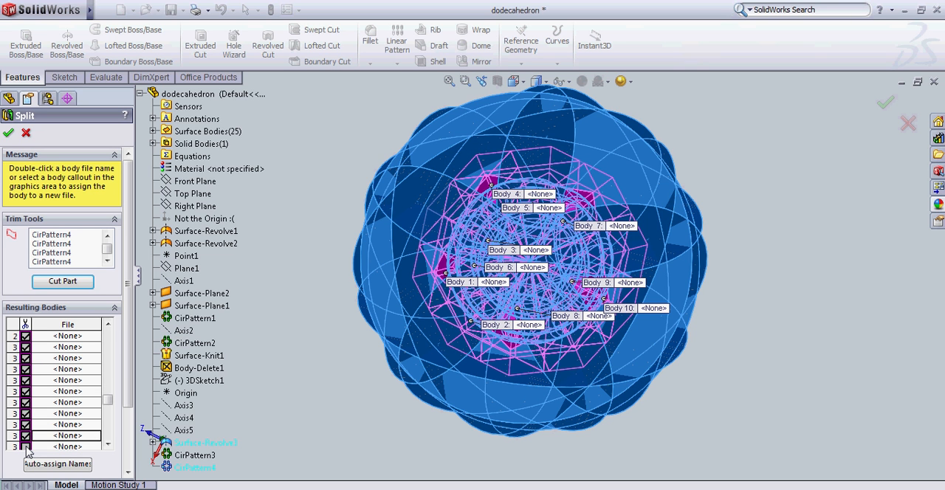
left_click(26, 447)
left_click(26, 447)
left_click(26, 447)
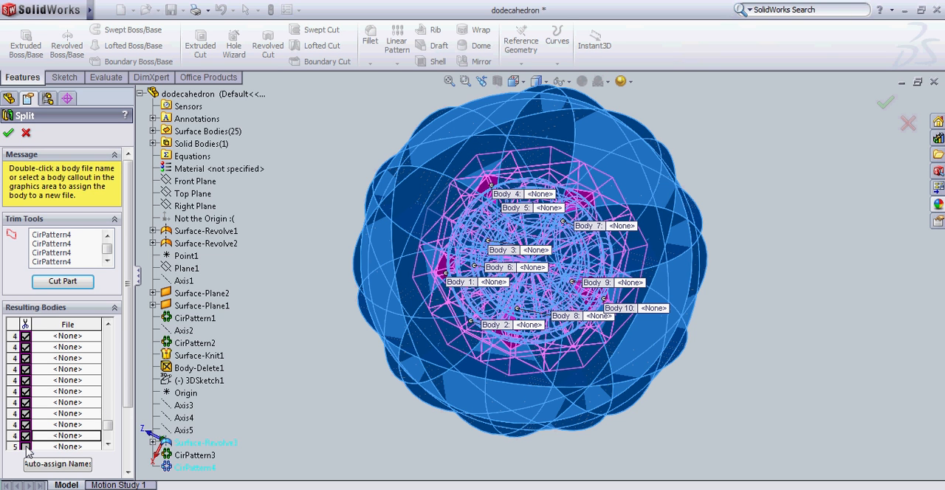
left_click(26, 447)
left_click(26, 446)
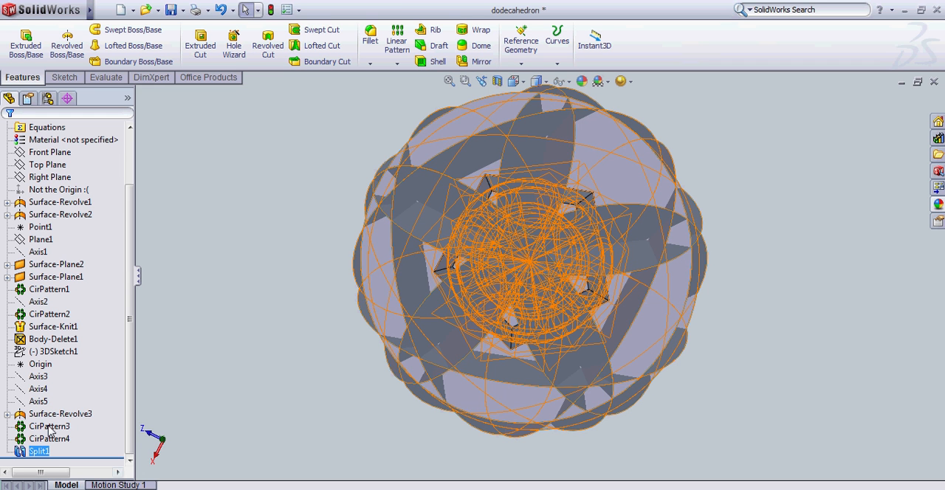
Hide the surface bodies of Surface-Revolve3, CirPattern3 and CirPattern4 together.
left_click(50, 415)
left_click(49, 438, "shift")
right_click(48, 427)
left_click(56, 366)
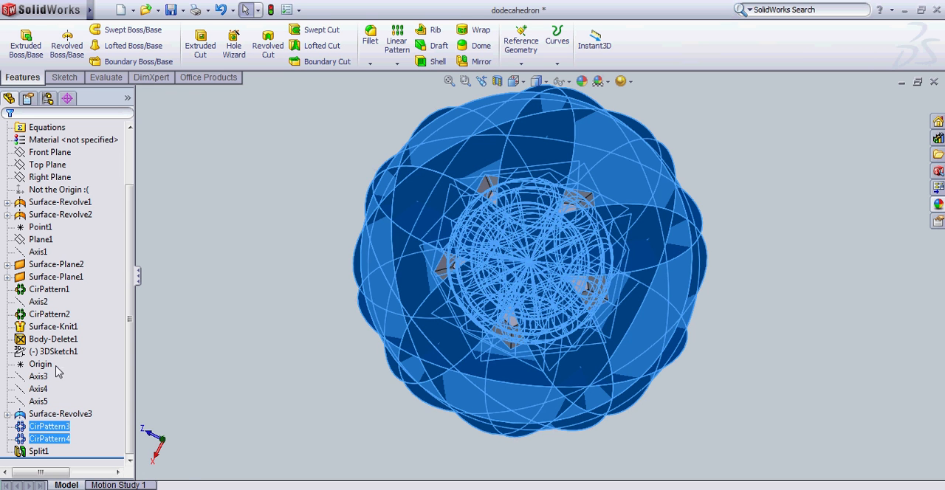
Isolate the corner piece of the split dodecahedron, examine its shape from several sides, and exit isolation.
middle_click_drag(589, 367, 750, 240)
middle_click_drag(668, 367, 689, 362)
right_click(531, 241)
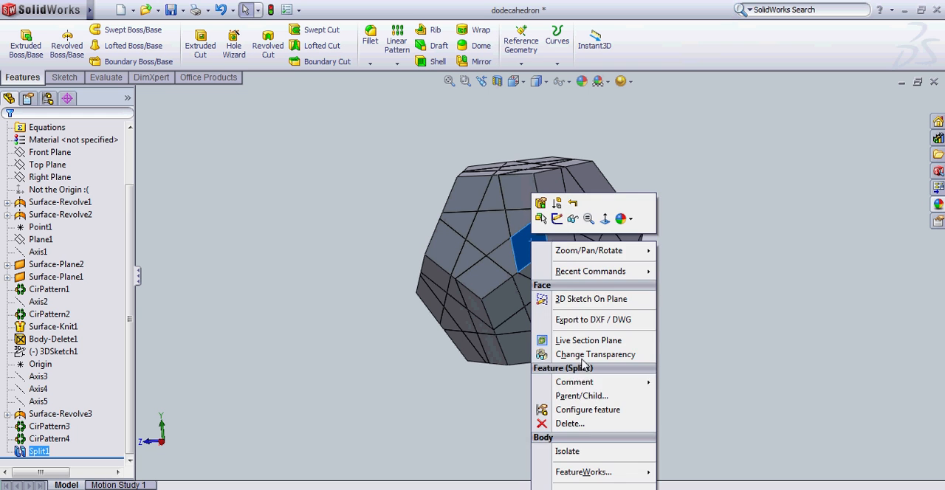
left_click(569, 448)
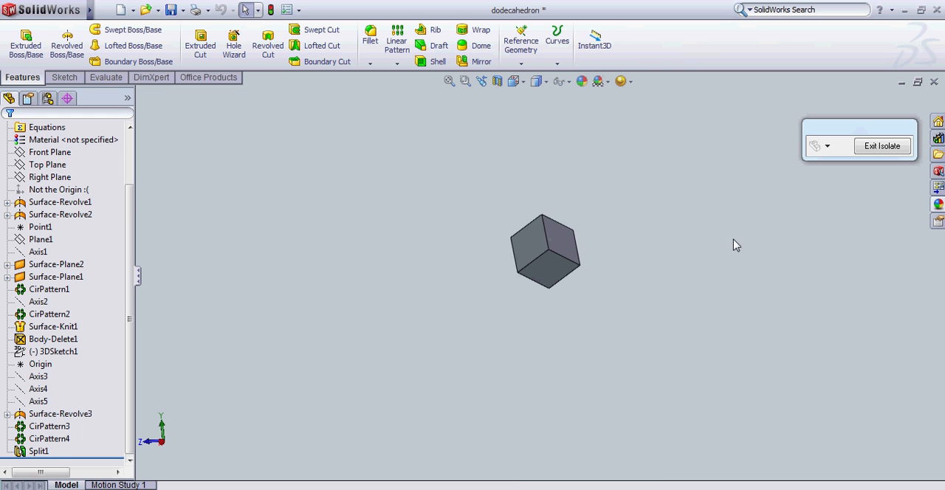
middle_click_drag(734, 245, 631, 355)
scroll(535, 256, "up", 2)
scroll(537, 258, "down", 11)
scroll(635, 347, "up", 6)
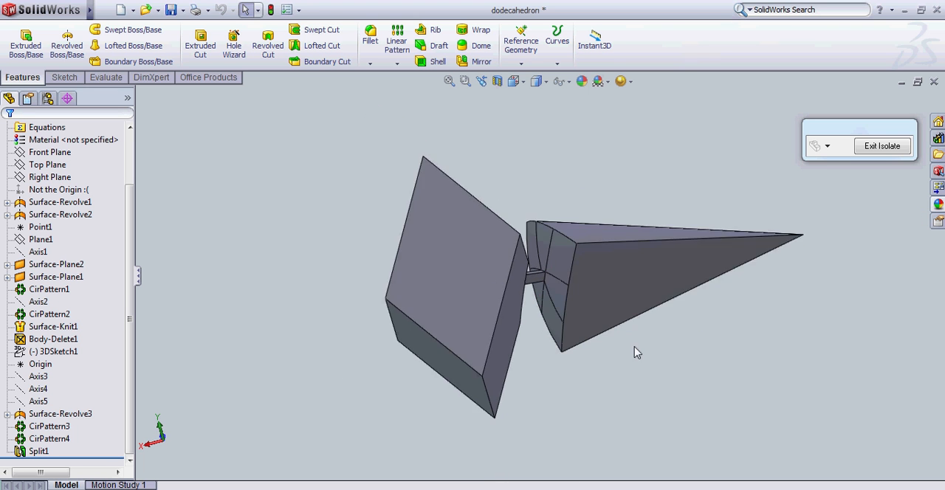
left_click(883, 146)
Isolate the triangular edge piece beside a corner piece, examine it from other sides, and exit isolation.
middle_click_drag(348, 268, 555, 317)
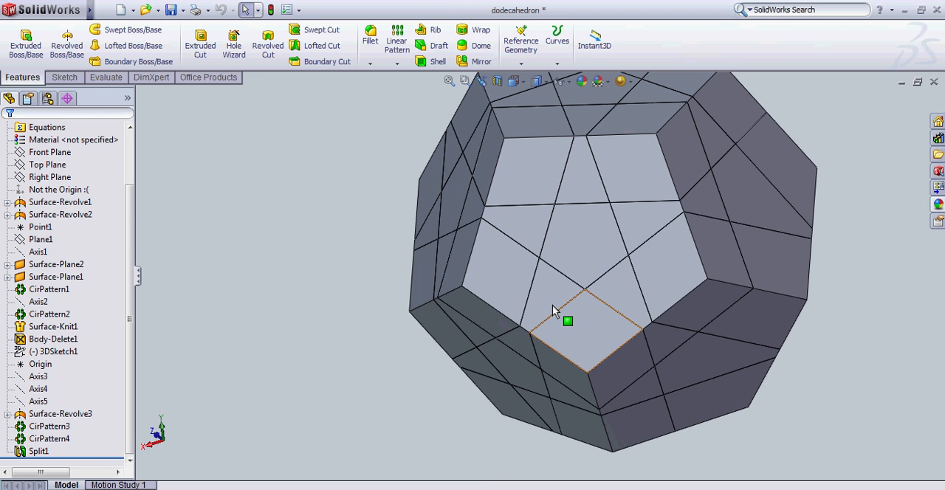
left_click(554, 317)
right_click(580, 423)
left_click(589, 479)
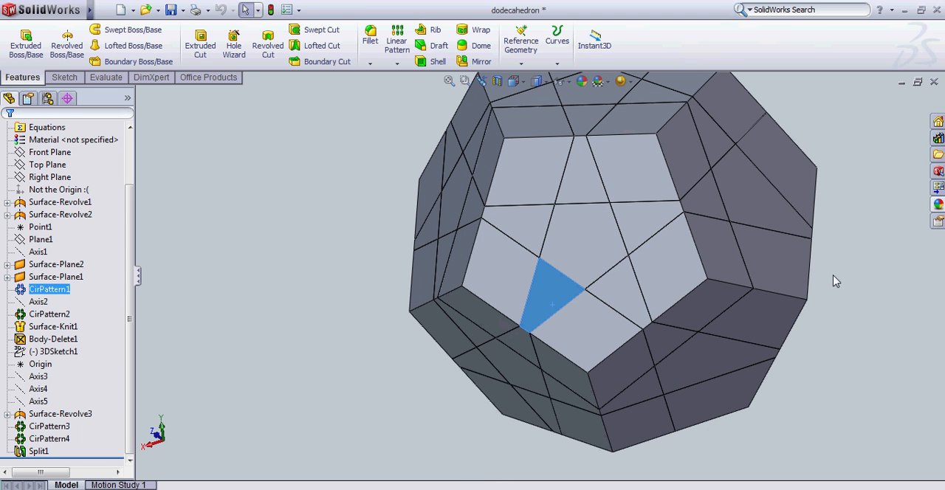
middle_click_drag(850, 255, 624, 270)
left_click(884, 146)
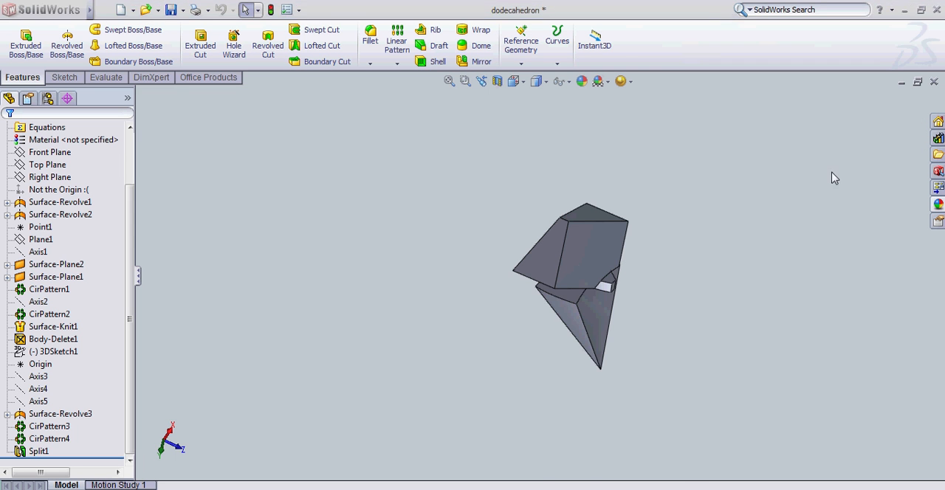
Isolate the center piece of a dodecahedron face, examine its flanges and pointed stem from another side, and exit isolation.
left_click(635, 223)
right_click(619, 217)
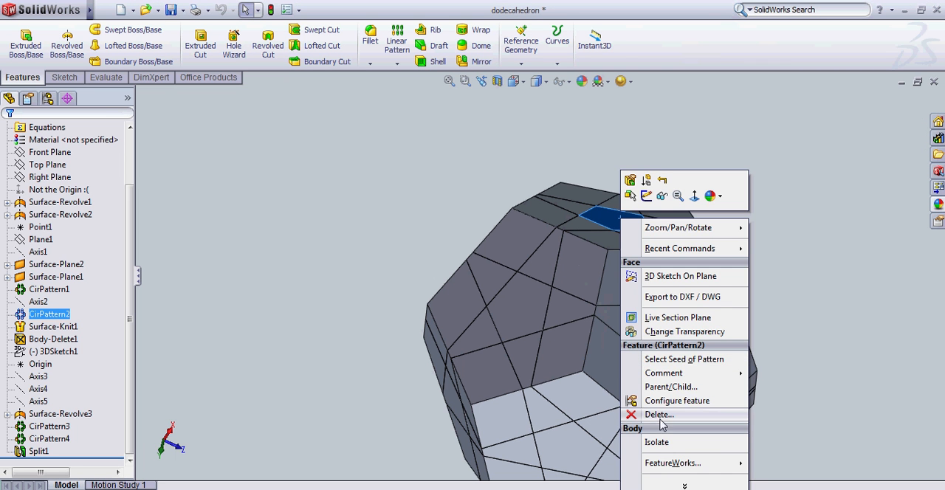
left_click(656, 442)
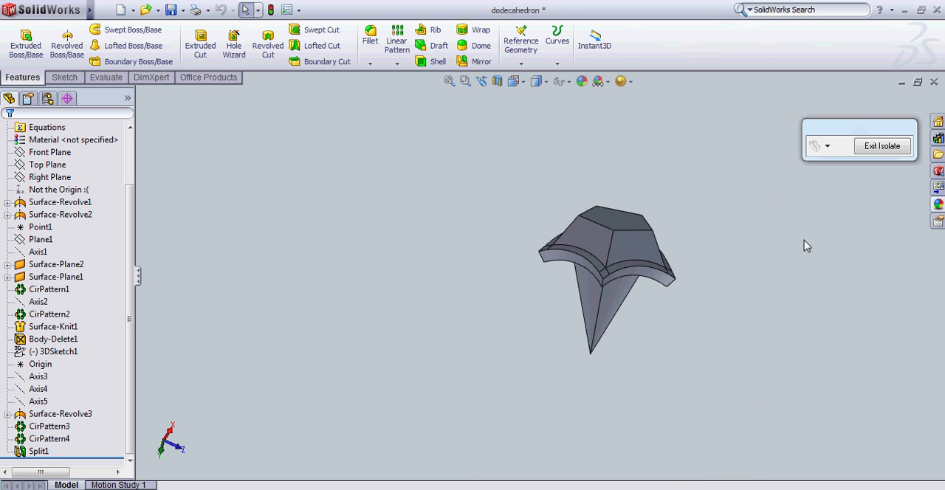
middle_click_drag(805, 243, 679, 183)
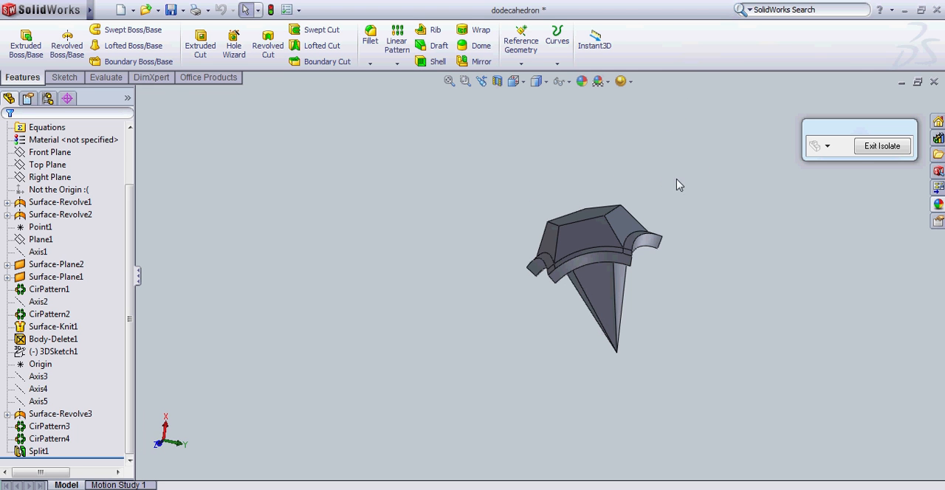
left_click(882, 145)
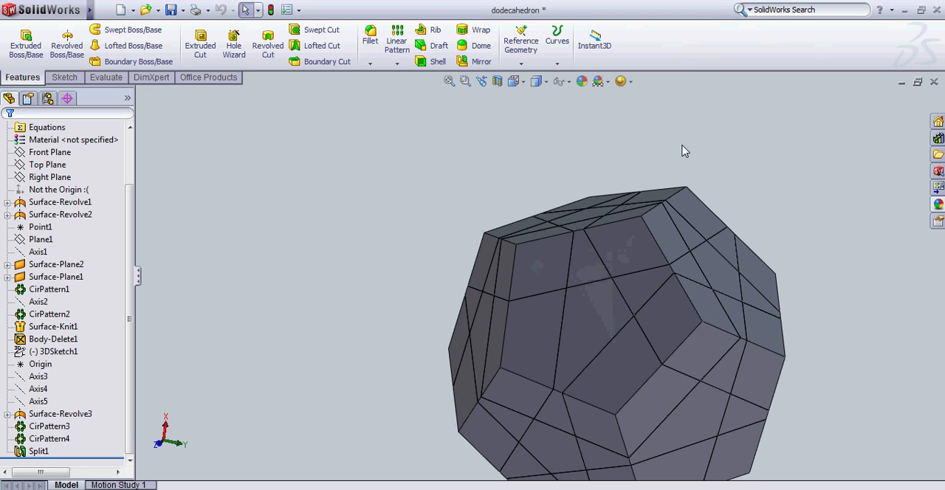
Examine the whole split dodecahedron and the cut lines on its faces from another side, both close up and from afar.
key("f")
middle_click_drag(451, 315, 598, 413)
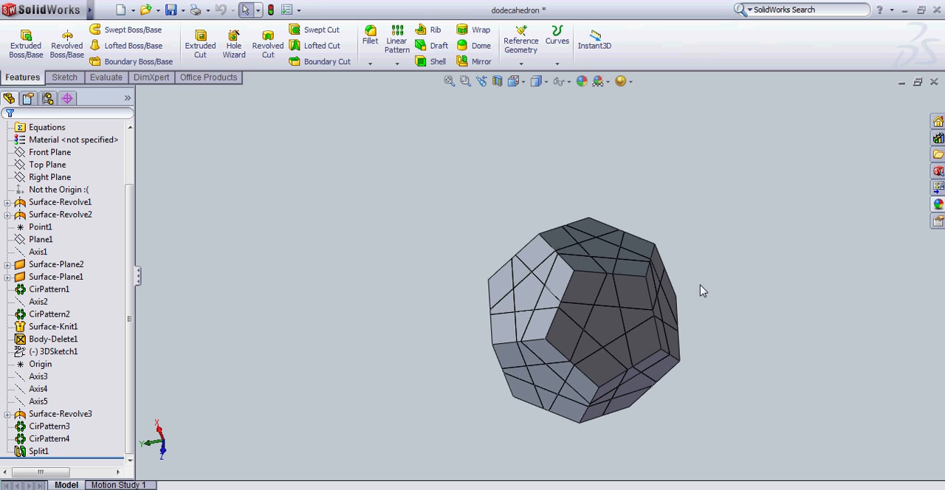
scroll(676, 383, "up", 2)
scroll(676, 381, "down", 2)
scroll(637, 269, "up", 2)
scroll(638, 266, "down", 1)
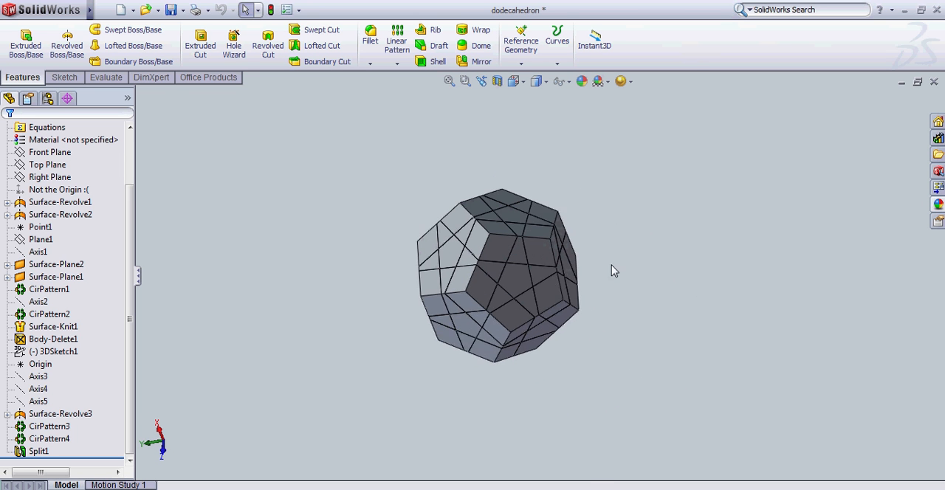
scroll(613, 271, "down", 1)
scroll(363, 276, "down", 1)
scroll(815, 292, "up", 1)
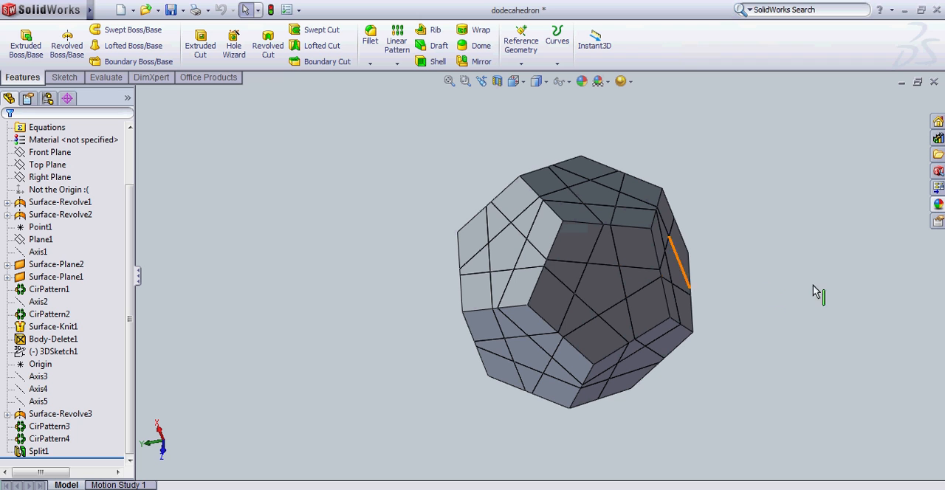